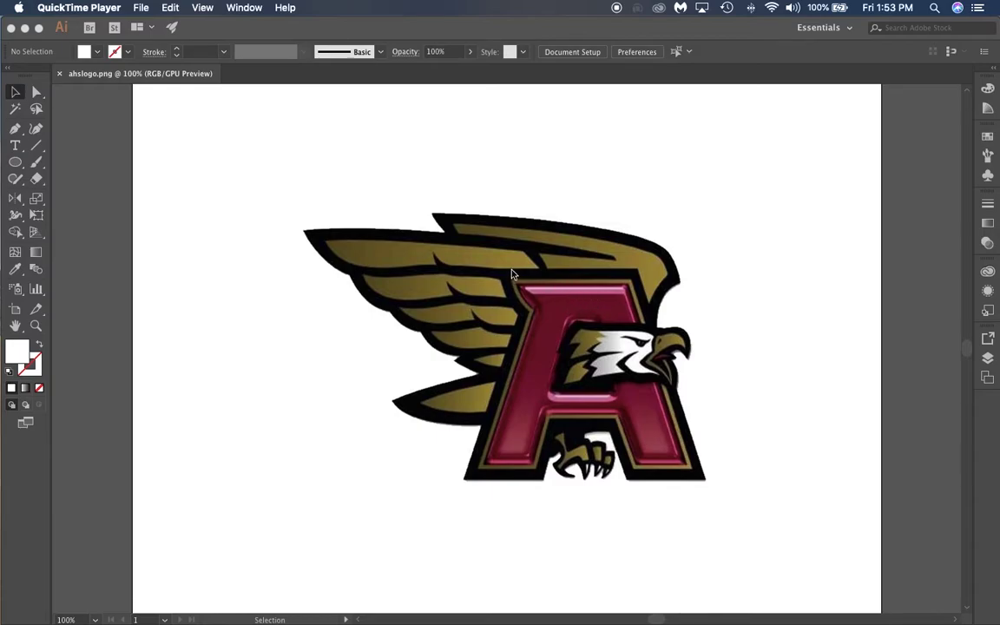
# Step: Select the placed ahslogo.png image and show the Image Trace presets list
pyautogui.click(460, 247)
pyautogui.click(460, 252)
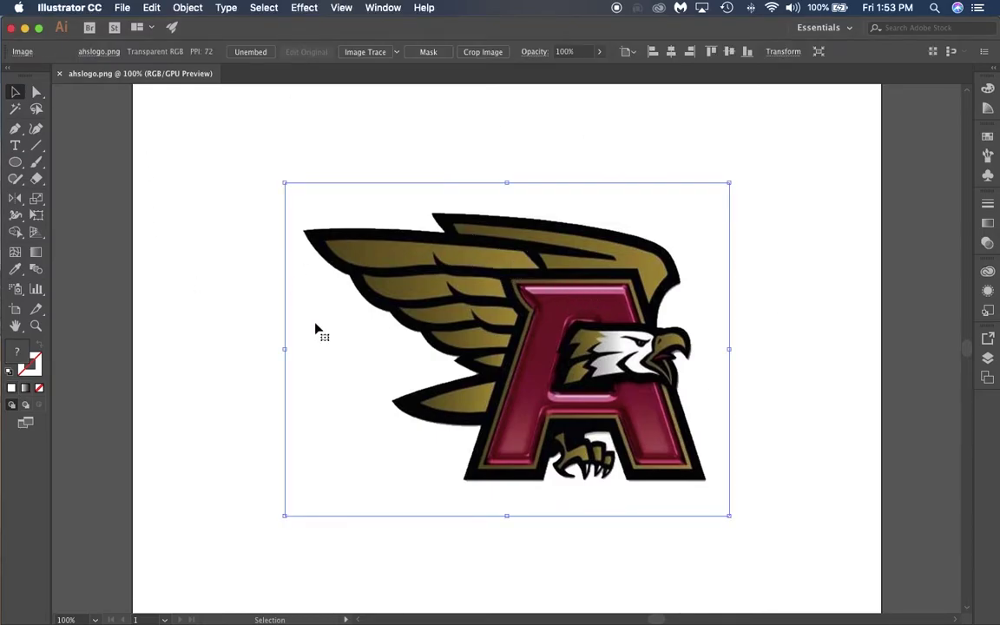
pyautogui.click(396, 53)
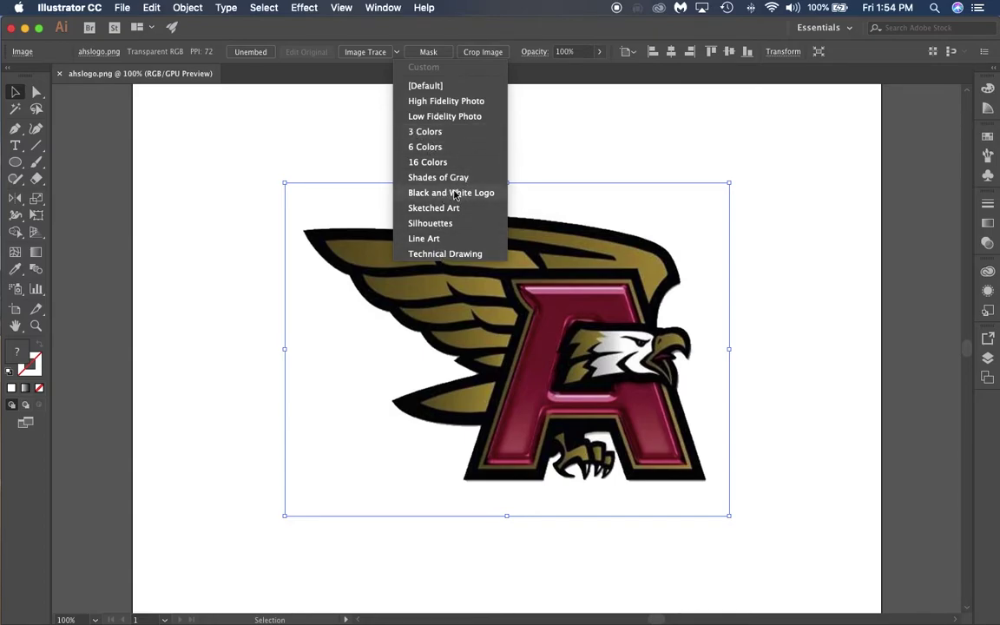
# Step: Trace the eagle logo with the 3 Colors preset, then expand the result into paths
pyautogui.click(424, 132)
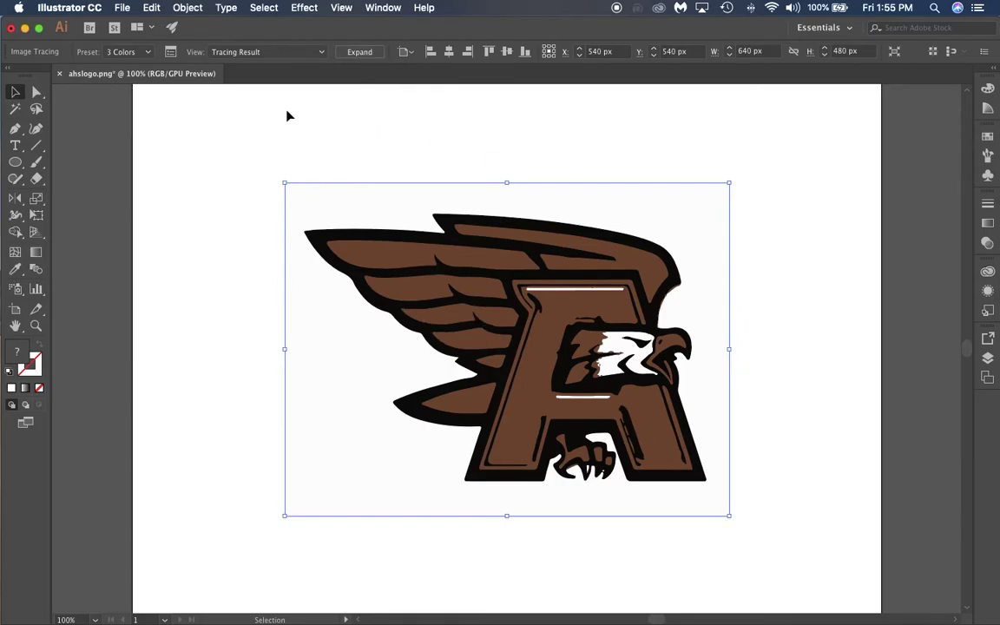
pyautogui.click(370, 52)
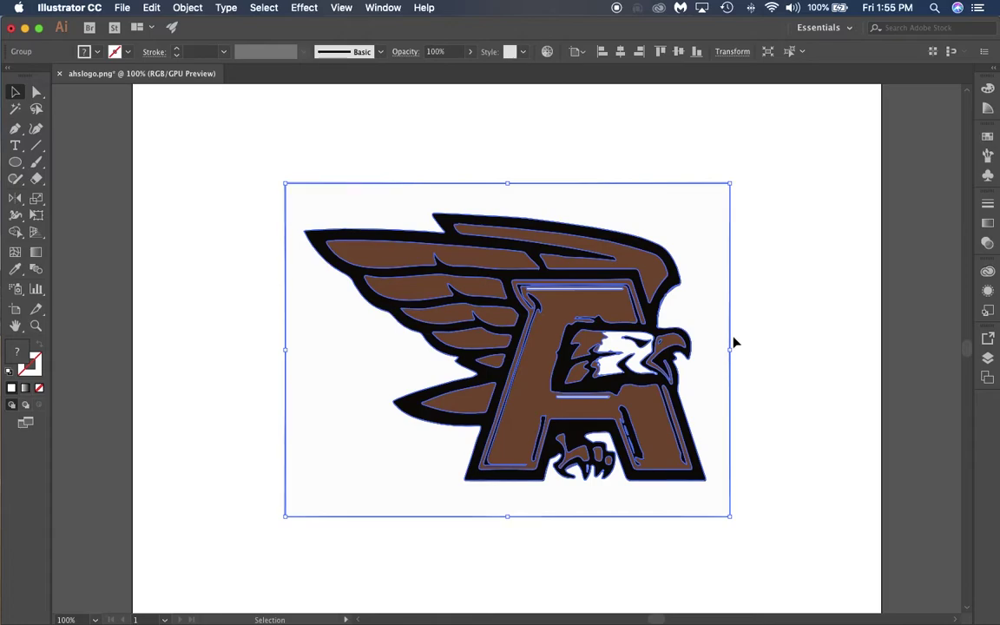
# Step: Ungroup the traced logo paths and deselect them
pyautogui.click(188, 7)
pyautogui.click(209, 73)
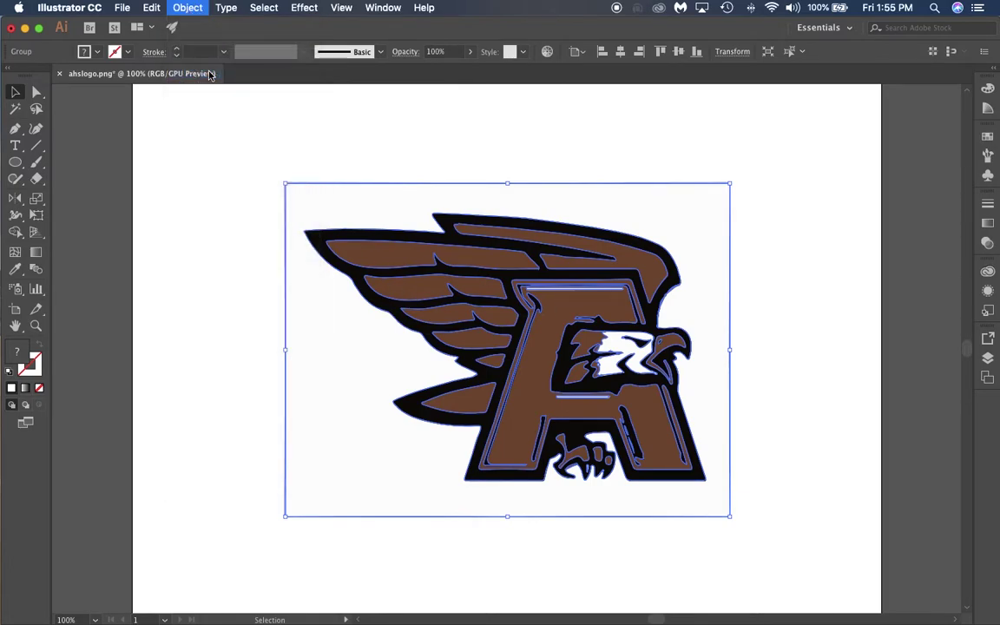
pyautogui.click(189, 147)
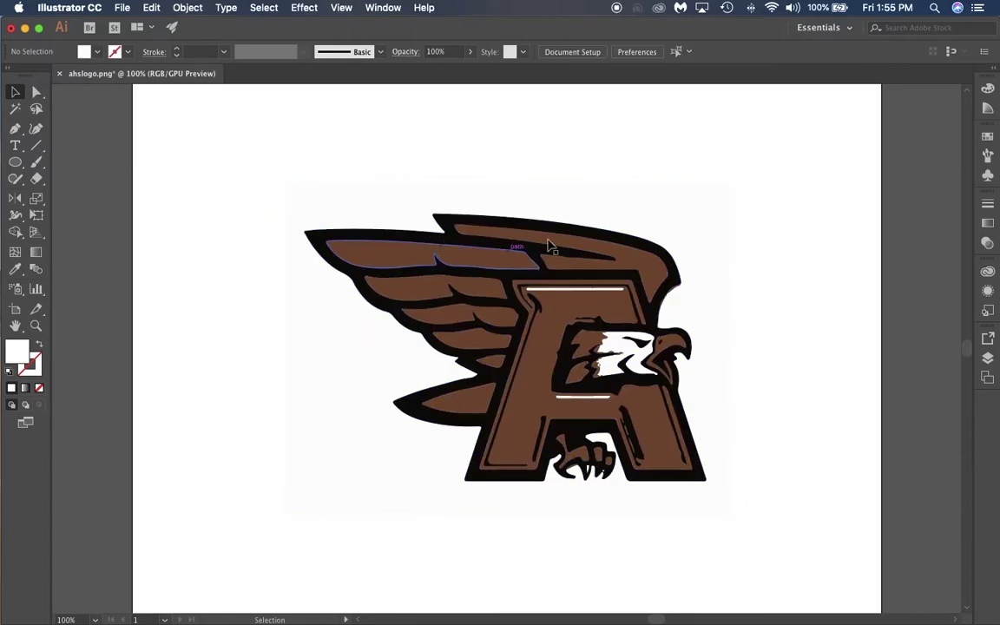
# Step: Delete the white background compound path behind the logo
pyautogui.moveTo(547, 351); pyautogui.dragTo(618, 192)
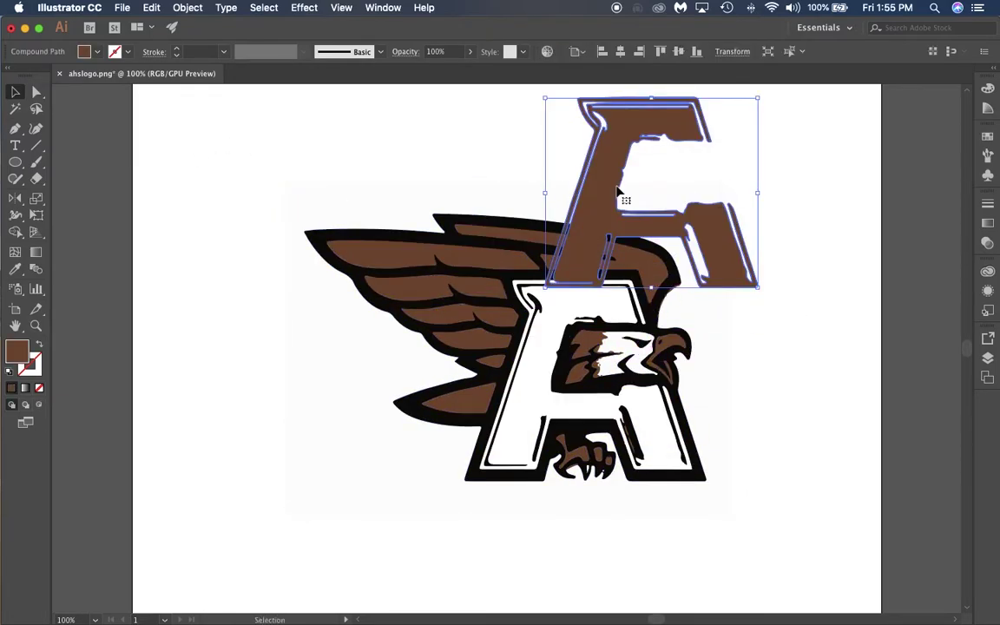
pyautogui.press('super+z')
pyautogui.click(196, 206)
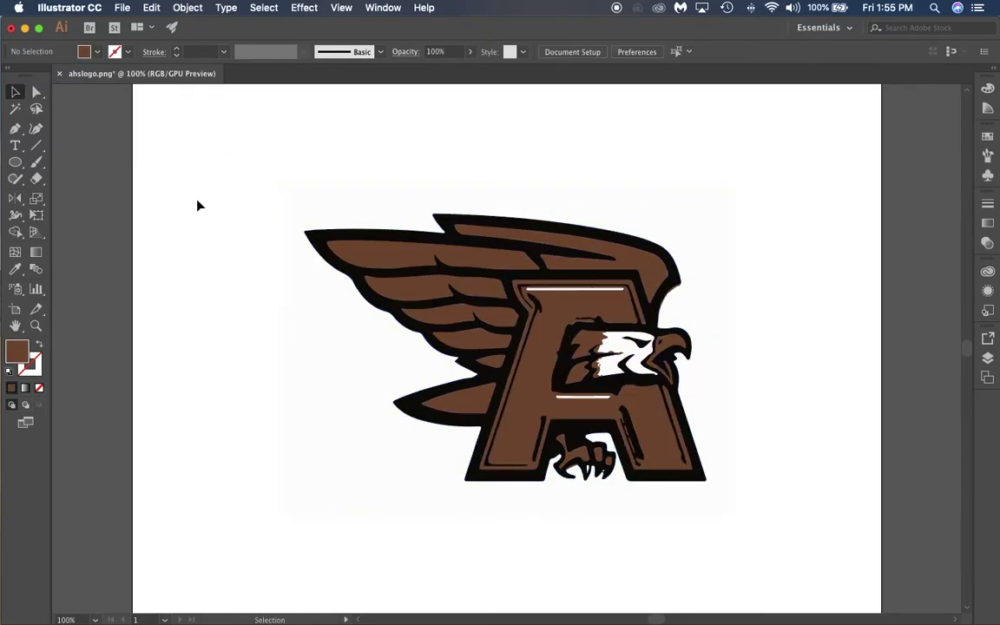
pyautogui.click(321, 349)
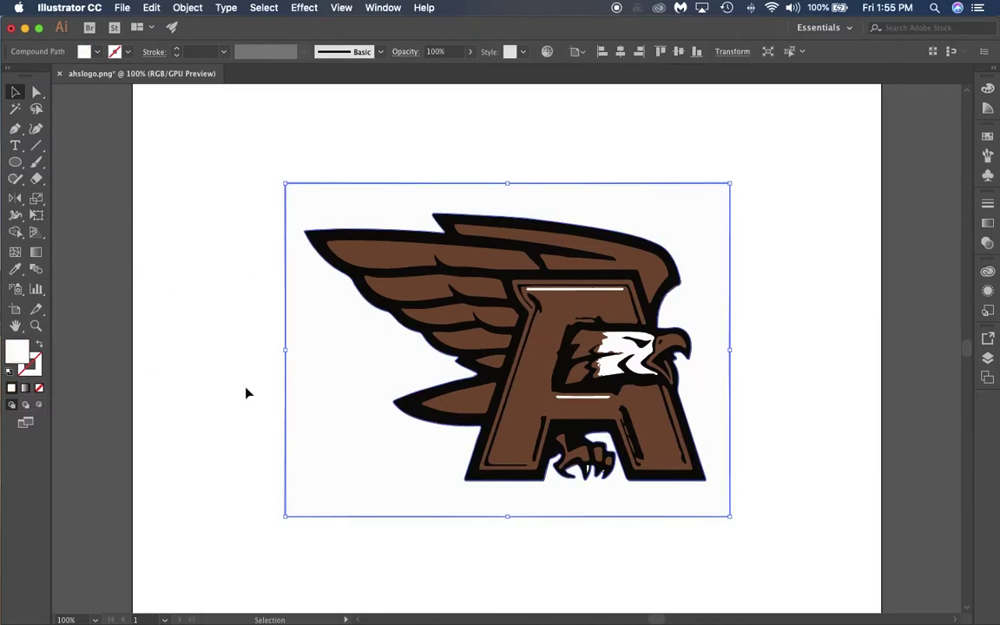
pyautogui.press('Delete')
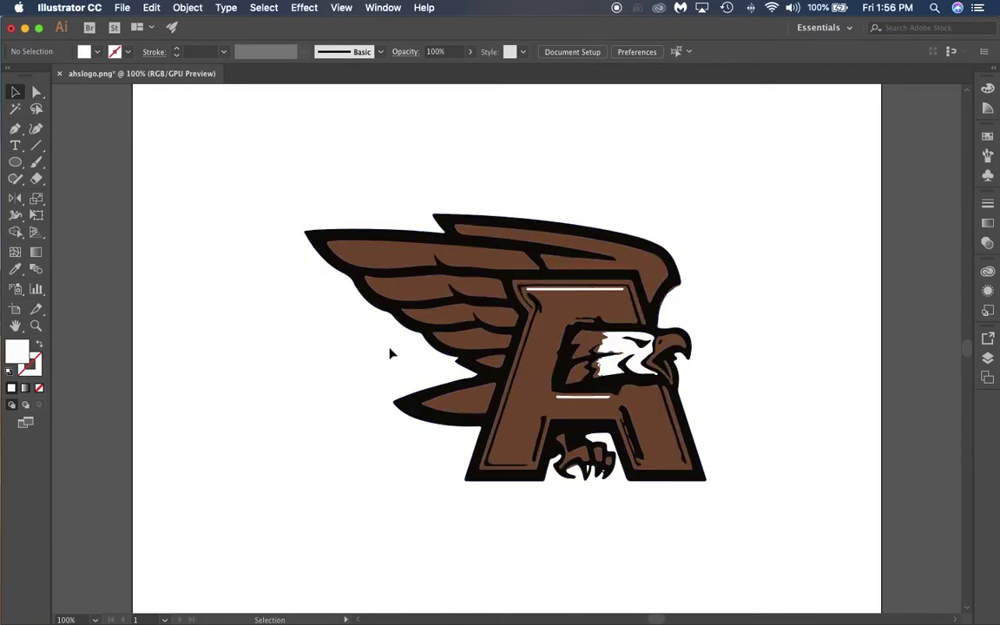
# Step: Try a Magic Wand selection and deletion on the logo, then undo it
pyautogui.click(19, 111)
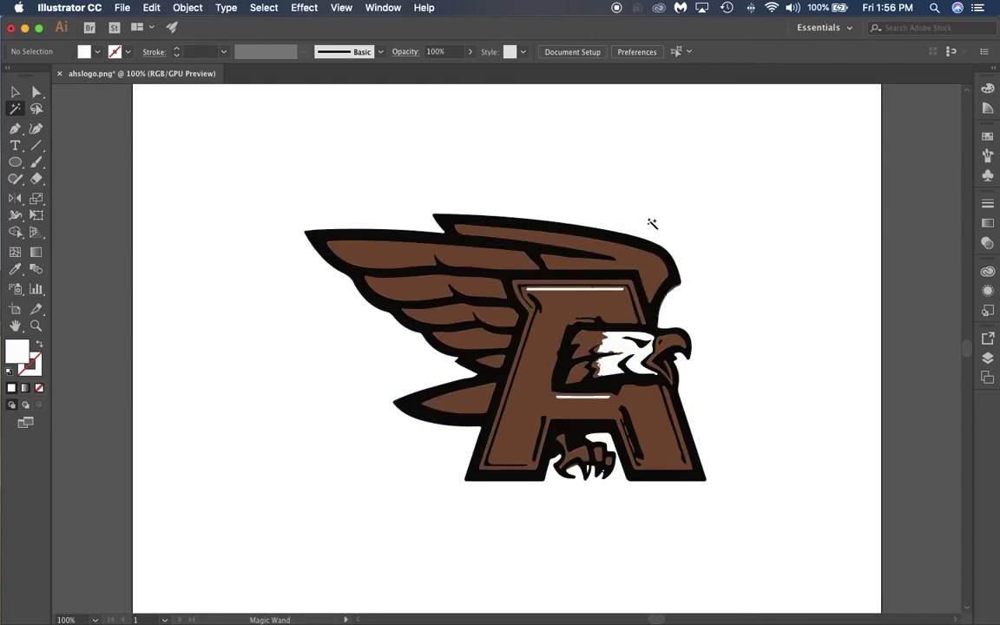
pyautogui.click(642, 263)
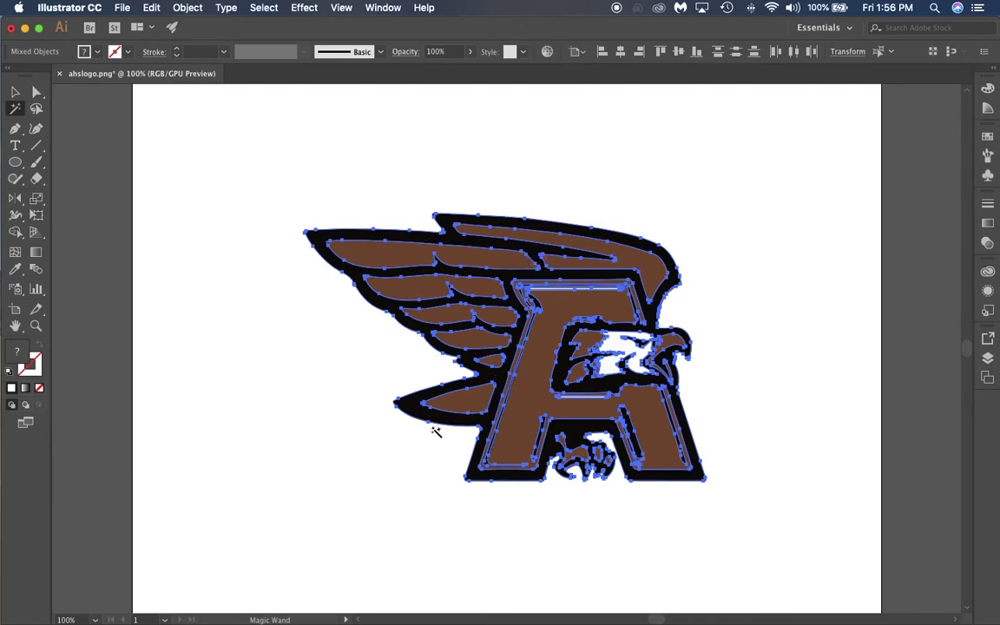
pyautogui.press('Delete')
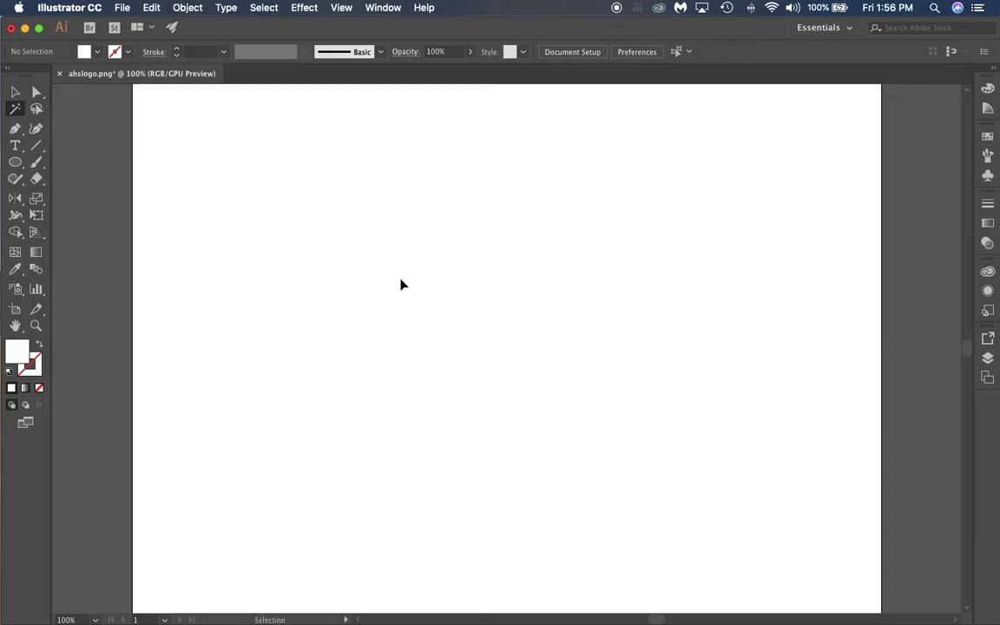
pyautogui.press('super+z')
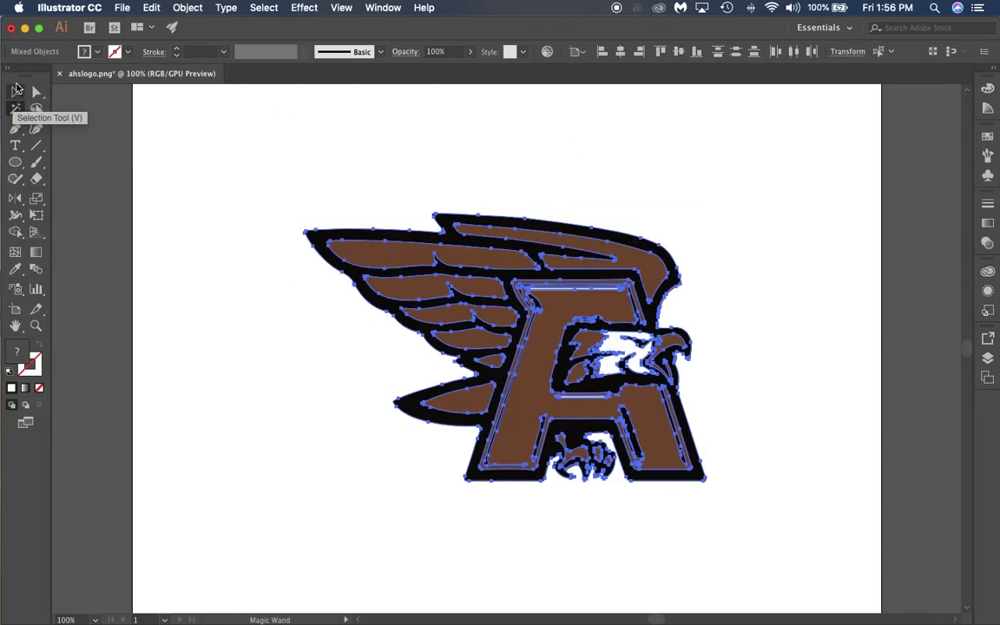
# Step: Set the Magic Wand to match Fill Color only, with Tolerance 12
pyautogui.doubleClick(16, 110)
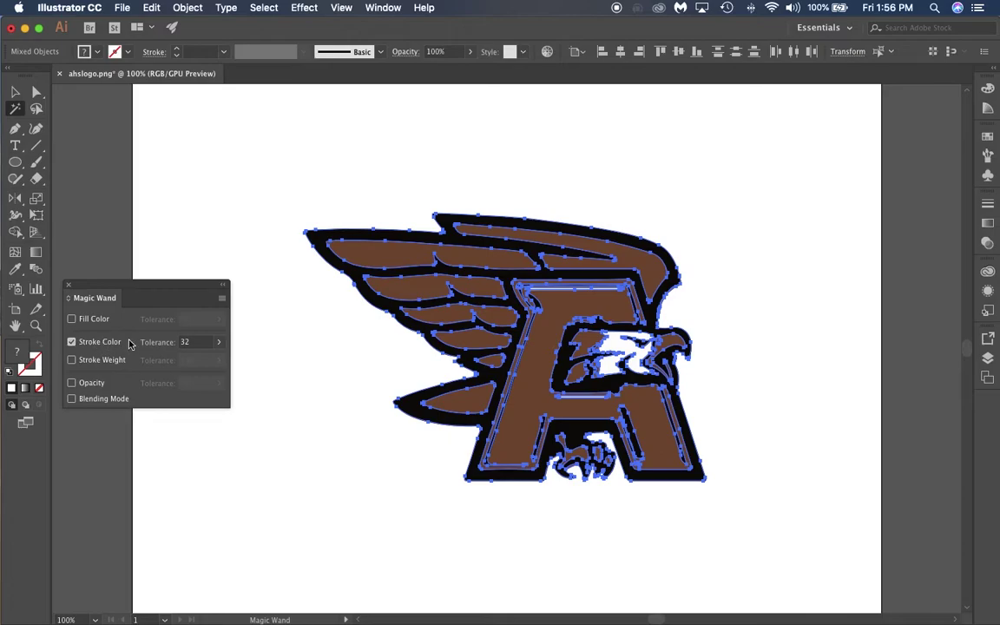
pyautogui.click(72, 343)
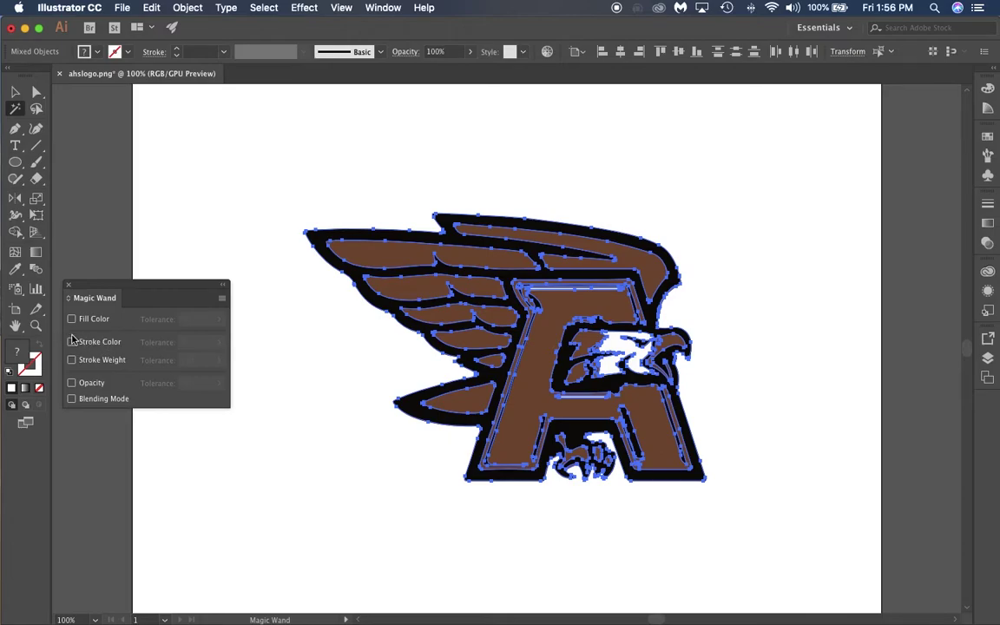
pyautogui.click(72, 320)
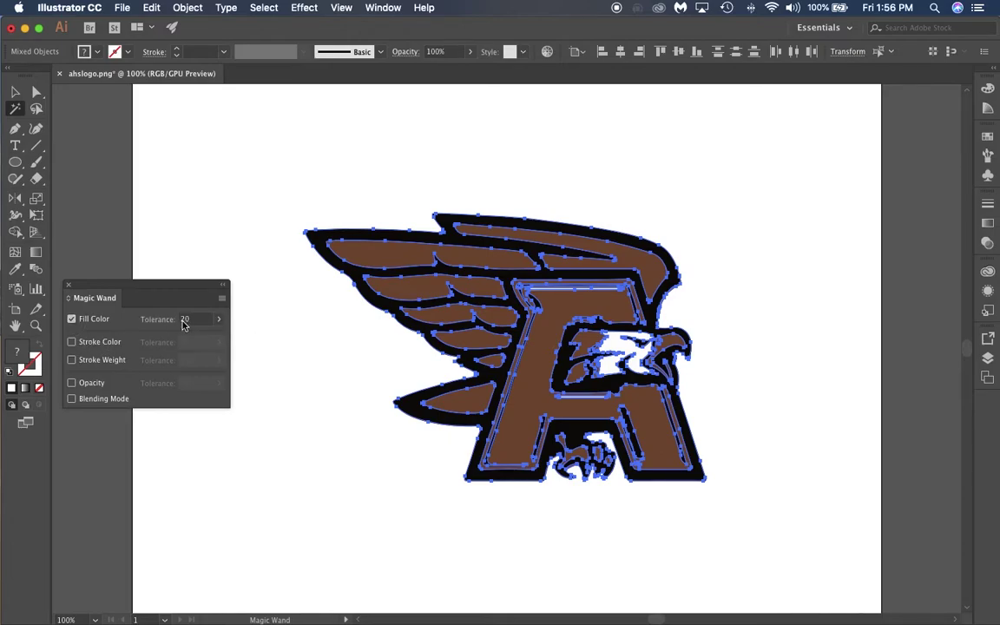
pyautogui.click(205, 319)
pyautogui.write('12')
pyautogui.press('Return')
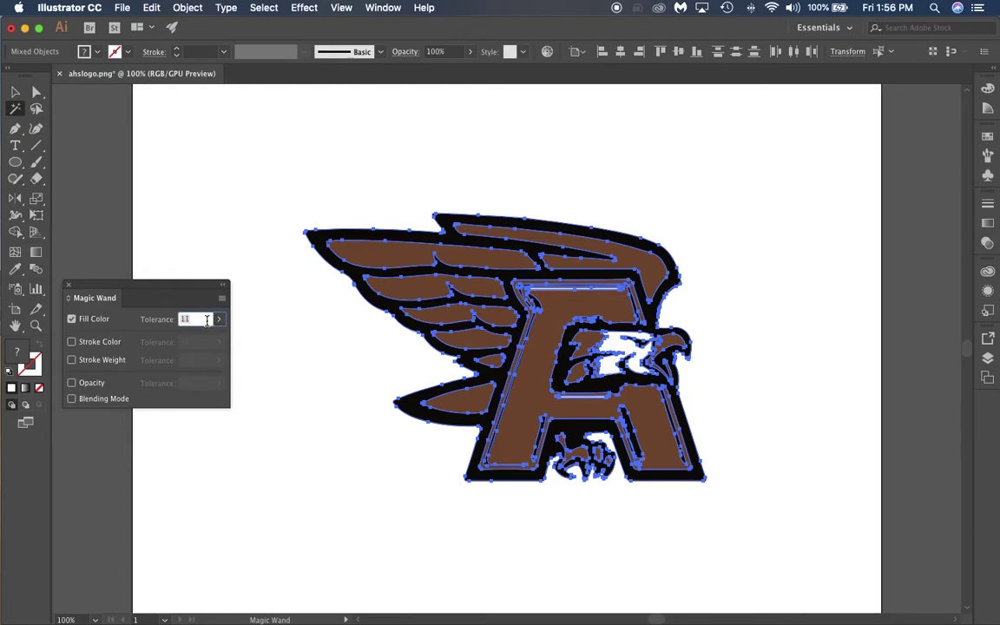
pyautogui.click(68, 285)
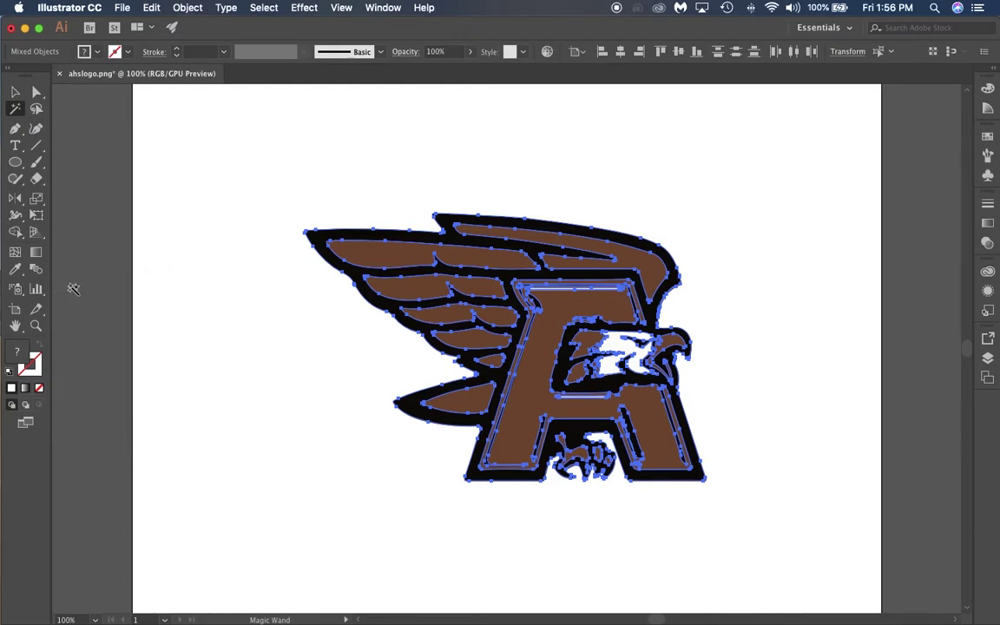
pyautogui.click(15, 91)
# Step: Select all the brown fill shapes with the Magic Wand and delete them
pyautogui.click(203, 141)
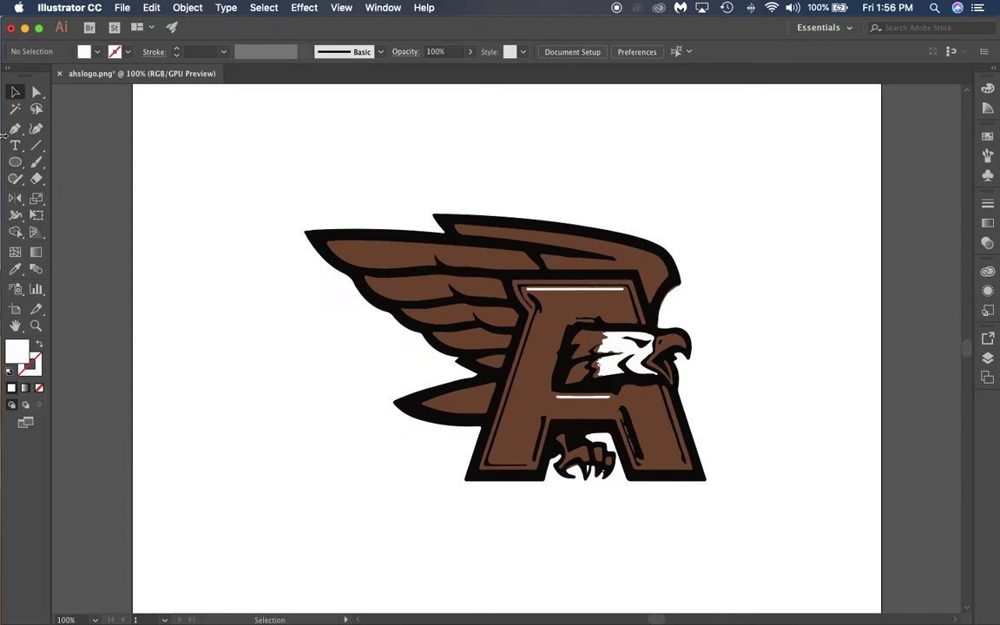
pyautogui.click(15, 109)
pyautogui.click(365, 251)
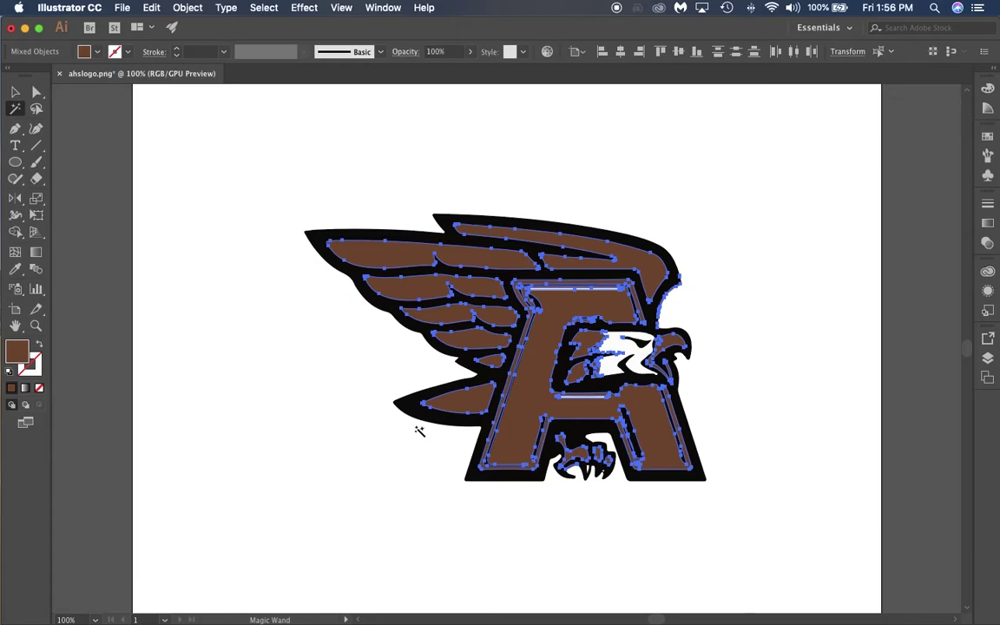
pyautogui.press('Delete')
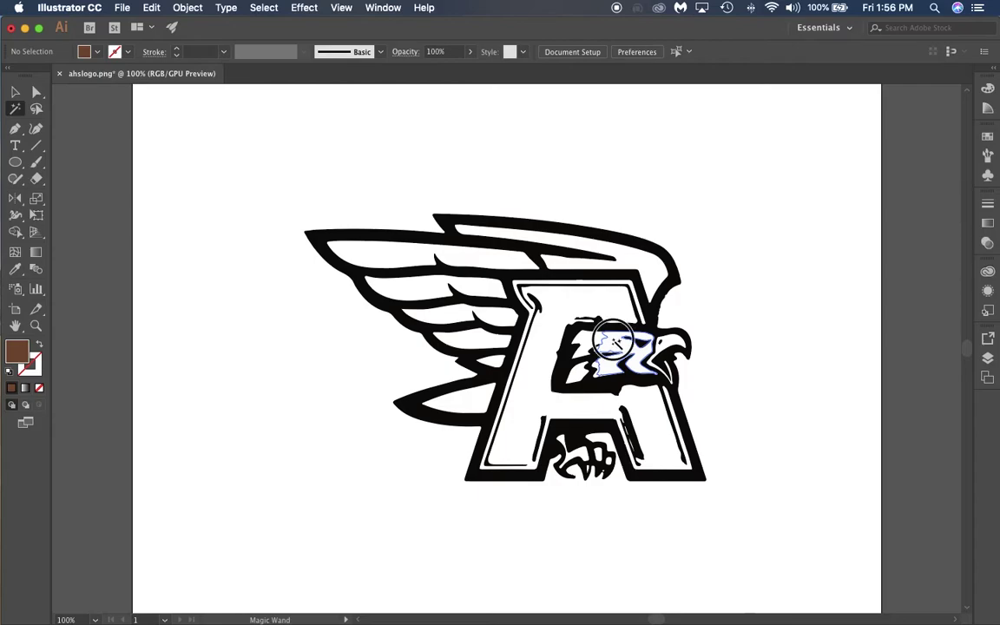
pyautogui.click(614, 344)
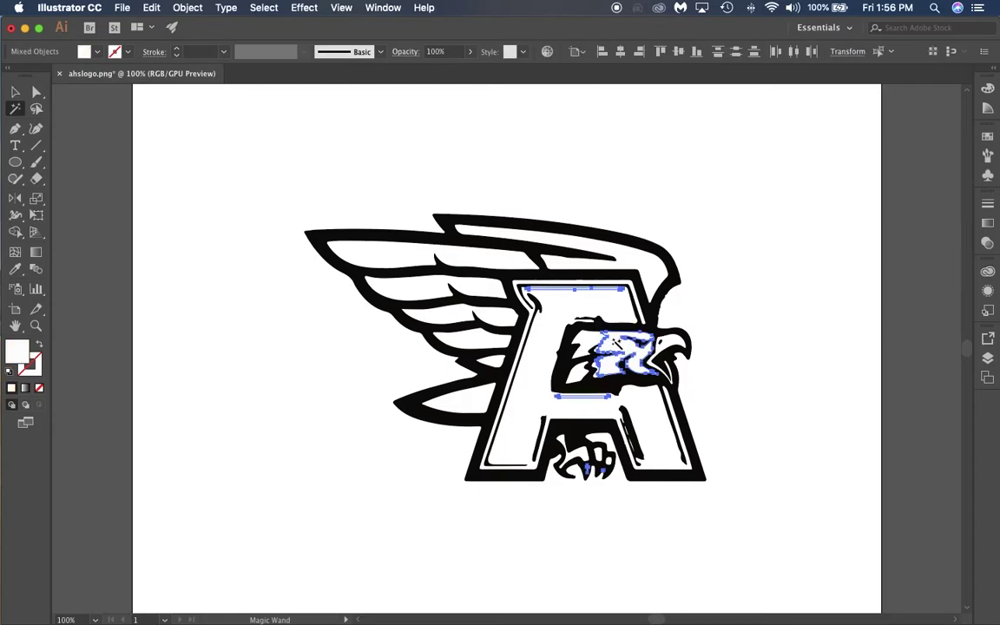
pyautogui.click(752, 415)
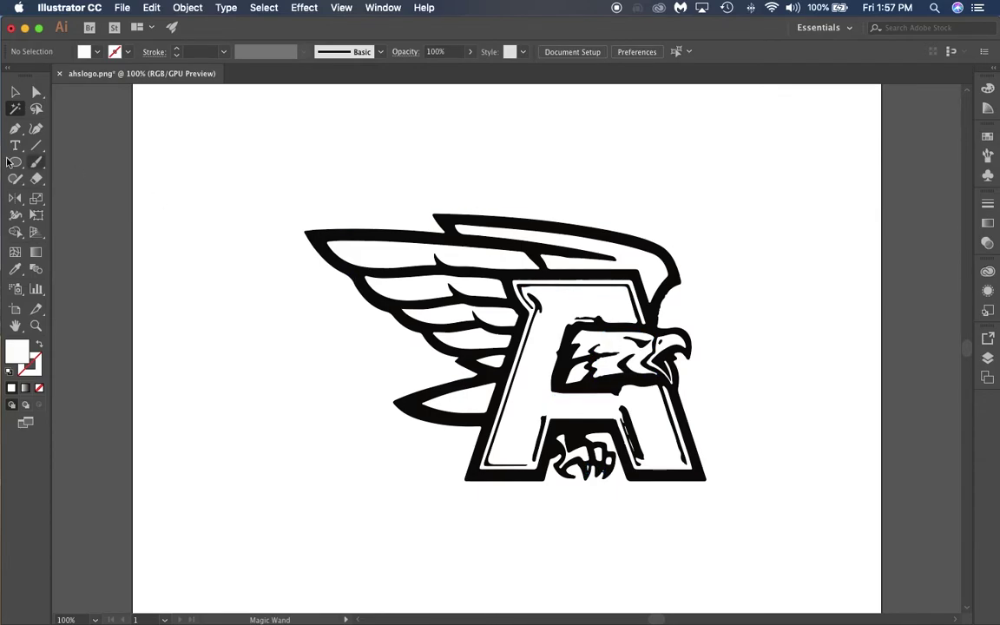
pyautogui.click(17, 92)
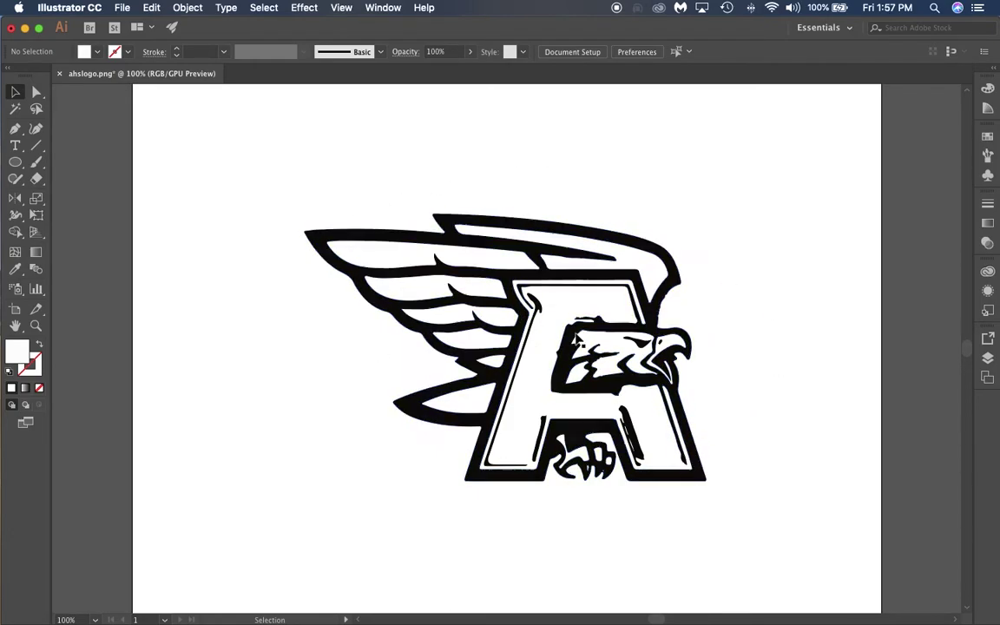
# Step: Erase the thin stray slivers inside the A's white interior, then zoom out
pyautogui.scroll(3, 609, 313)
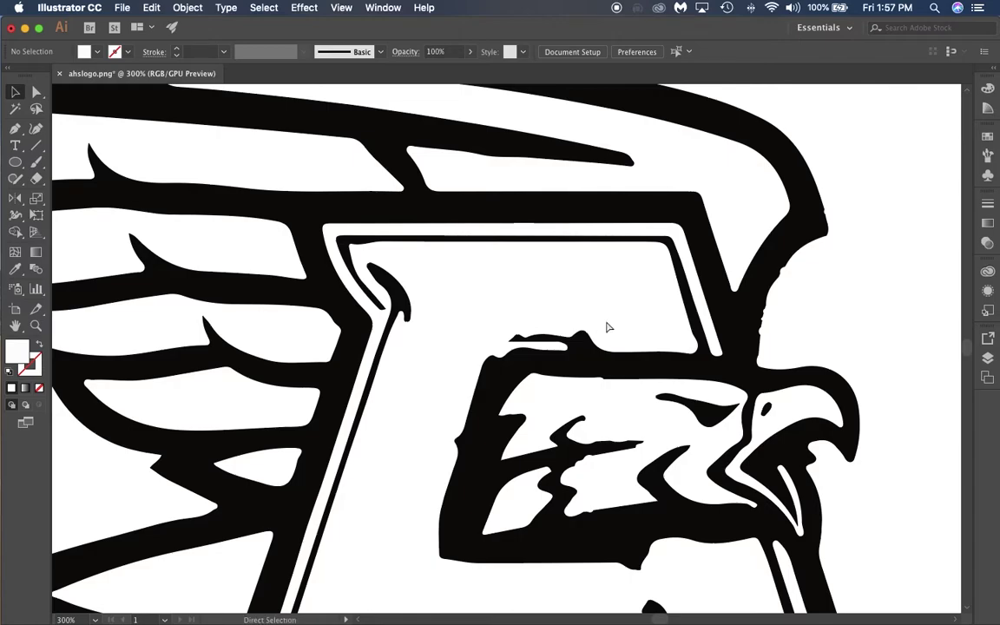
pyautogui.hscroll(3, 609, 327)
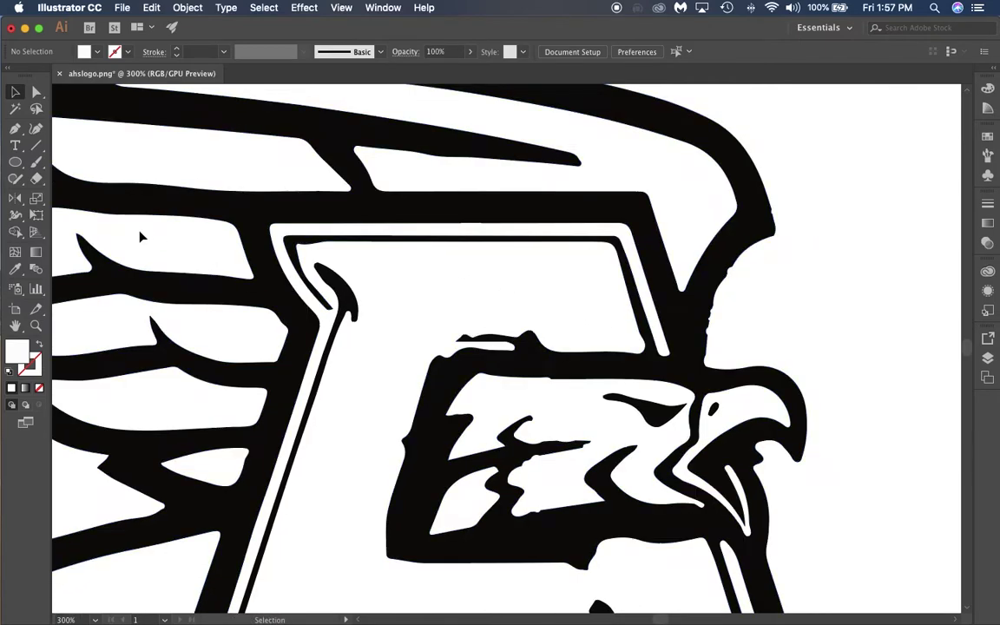
pyautogui.click(488, 292)
pyautogui.click(37, 180)
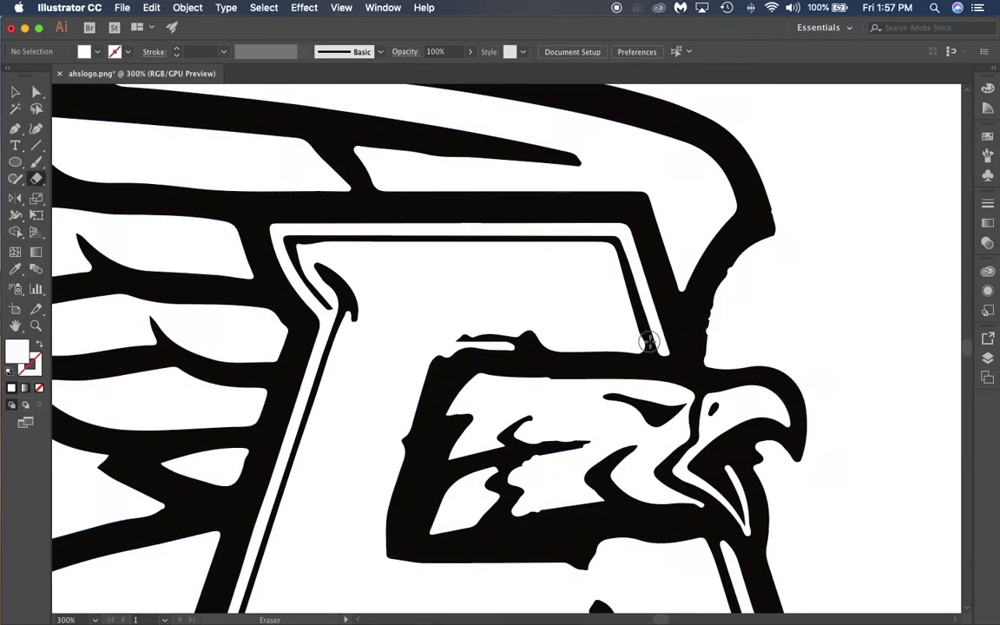
pyautogui.moveTo(649, 345)
pyautogui.mouseDown()
pyautogui.moveTo(612, 244)
pyautogui.moveTo(553, 236)
pyautogui.moveTo(293, 237)
pyautogui.moveTo(344, 315)
pyautogui.mouseUp()
pyautogui.scroll(-5, 348, 90)
pyautogui.moveTo(348, 89)
pyautogui.mouseDown()
pyautogui.moveTo(250, 352)
pyautogui.moveTo(210, 337)
pyautogui.moveTo(272, 370)
pyautogui.mouseUp()
pyautogui.scroll(-3, 234, 373)
pyautogui.moveTo(721, 169)
pyautogui.mouseDown()
pyautogui.moveTo(781, 386)
pyautogui.moveTo(642, 324)
pyautogui.moveTo(621, 279)
pyautogui.mouseUp()
pyautogui.scroll(4, 621, 280)
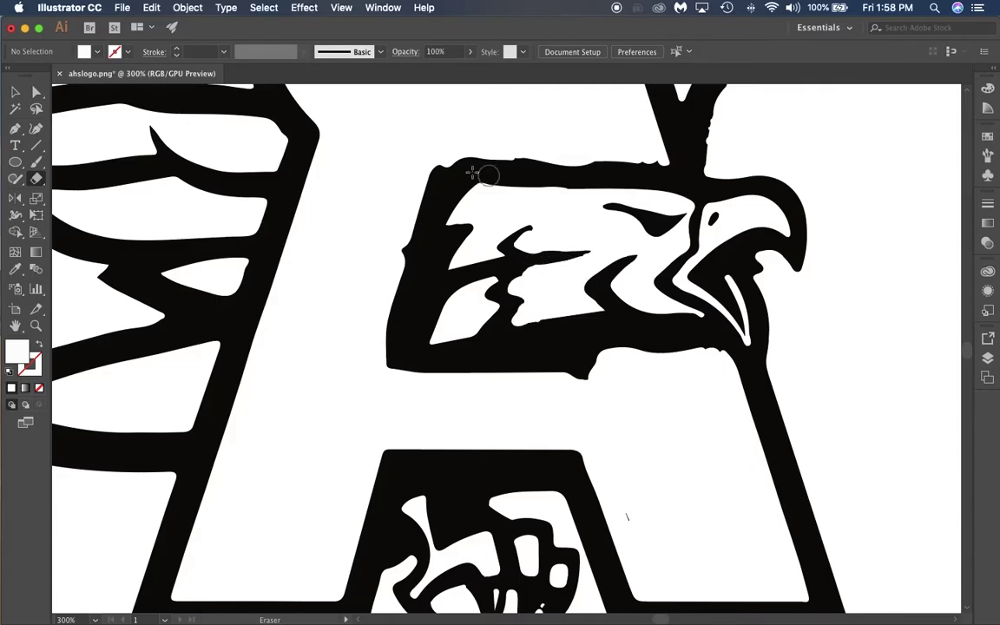
pyautogui.press('super+minus')
pyautogui.press('super+minus')
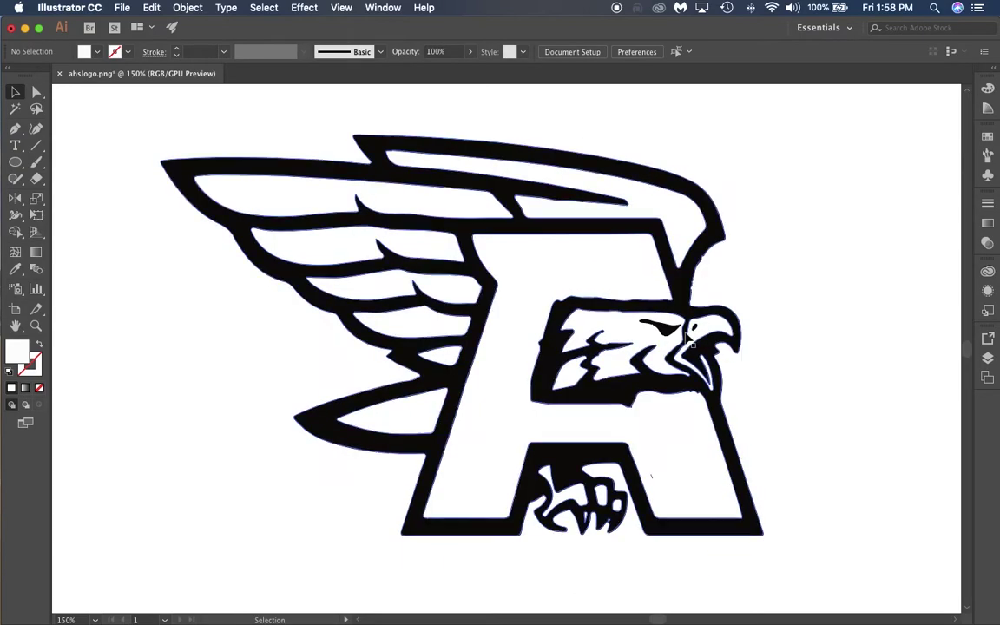
# Step: Pick the Delete Anchor Point tool and select the black outline near the eagle's neck
pyautogui.click(15, 92)
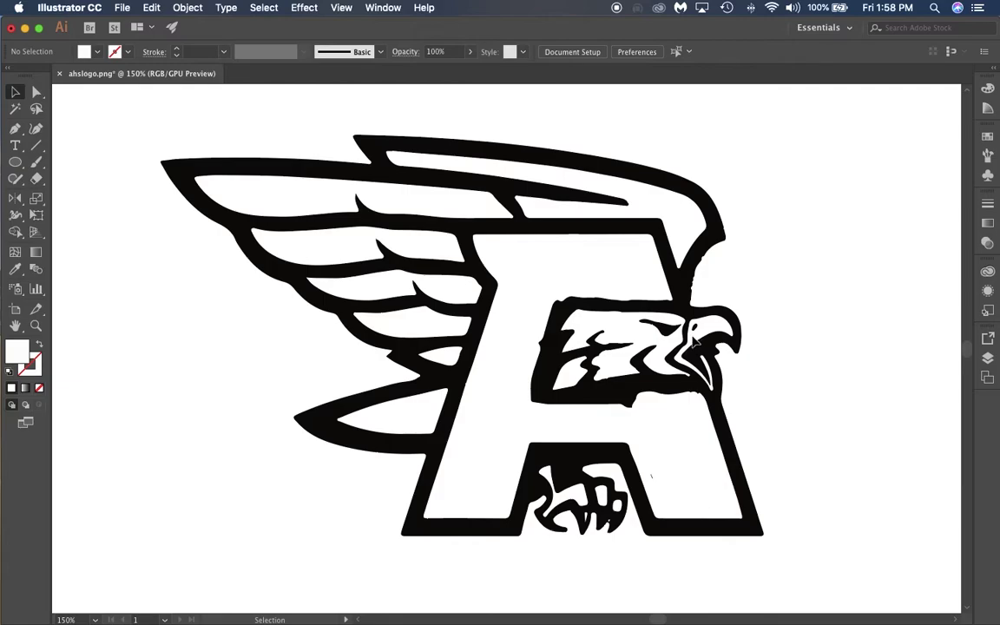
pyautogui.scroll(10, 698, 329)
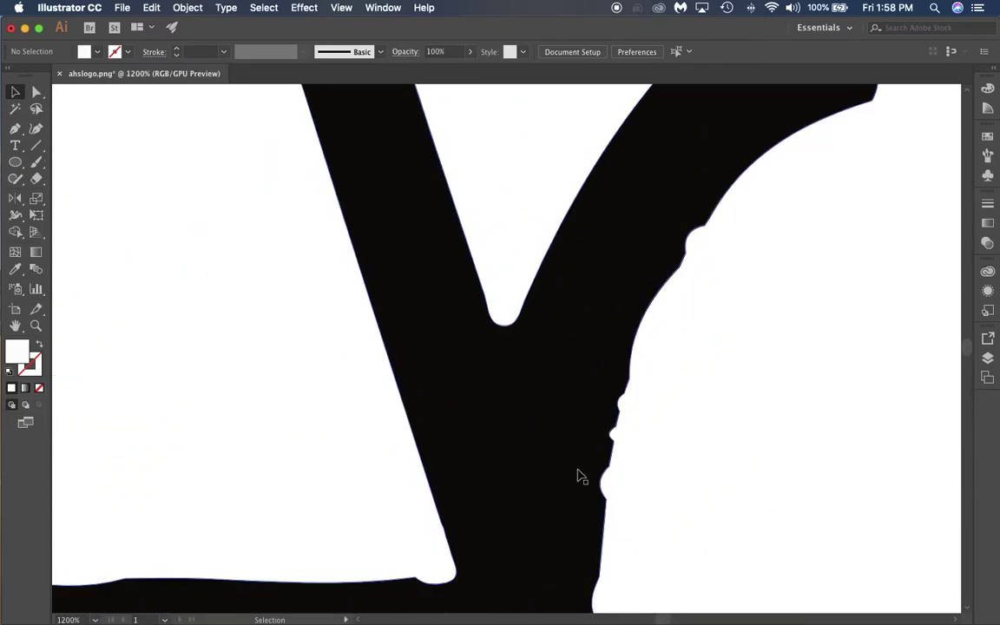
pyautogui.click(37, 92)
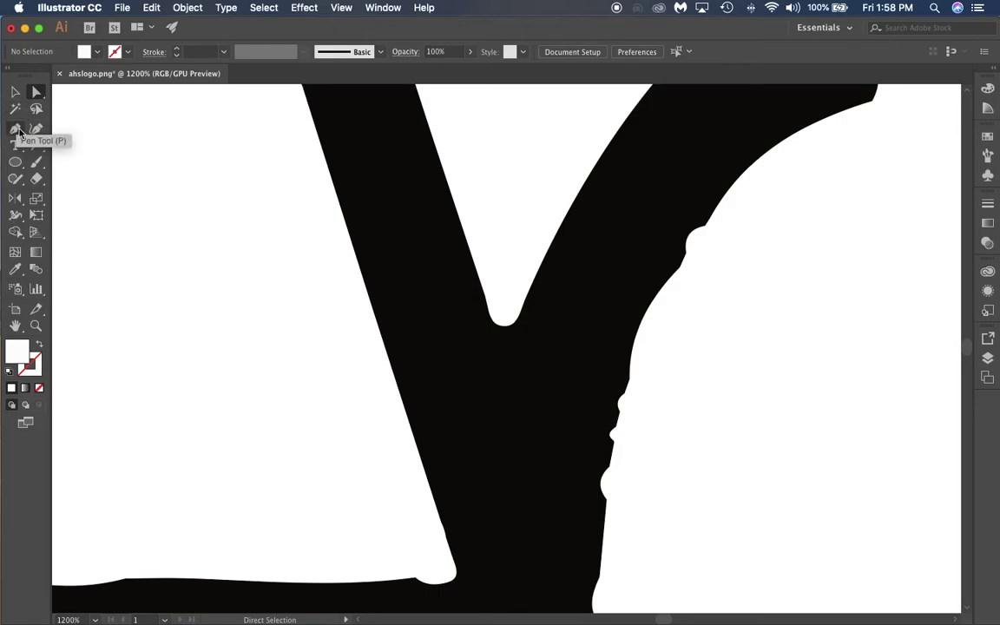
pyautogui.click(18, 129)
pyautogui.moveTo(20, 132); pyautogui.dragTo(87, 163)
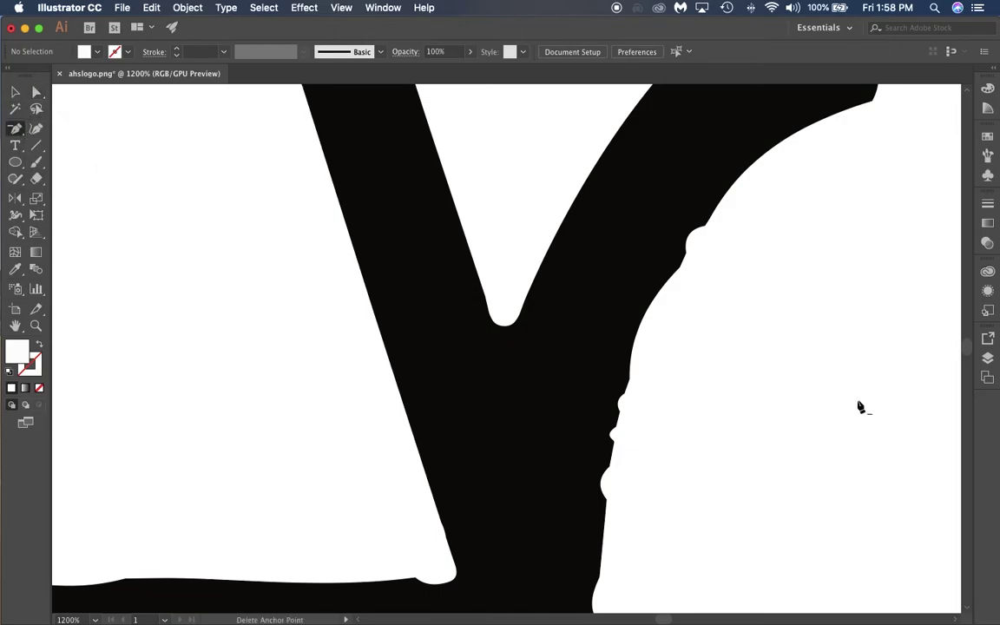
pyautogui.click(634, 275)
pyautogui.click(634, 345)
pyautogui.press('v')
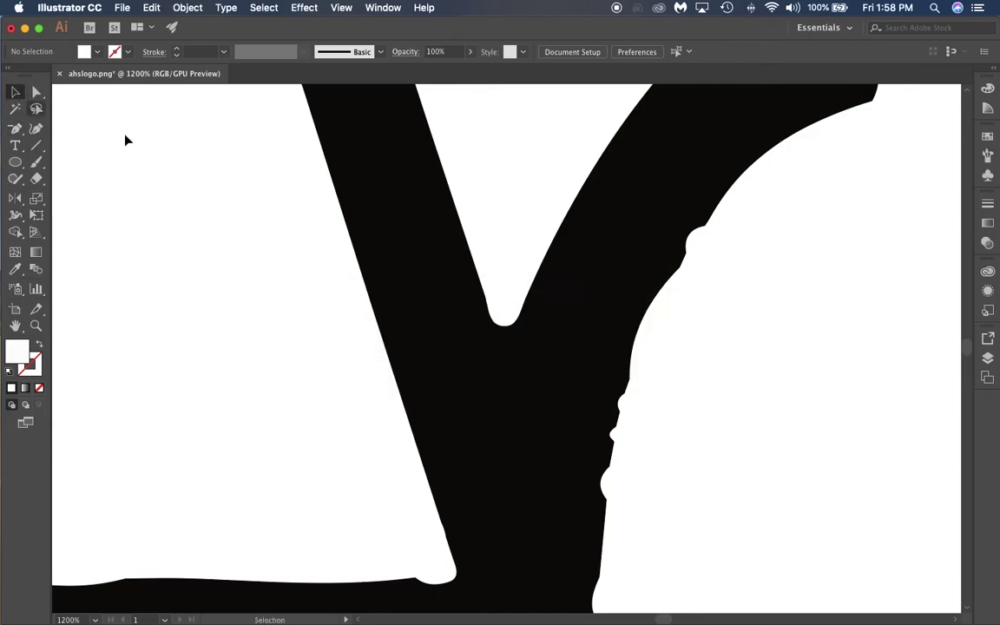
pyautogui.click(605, 318)
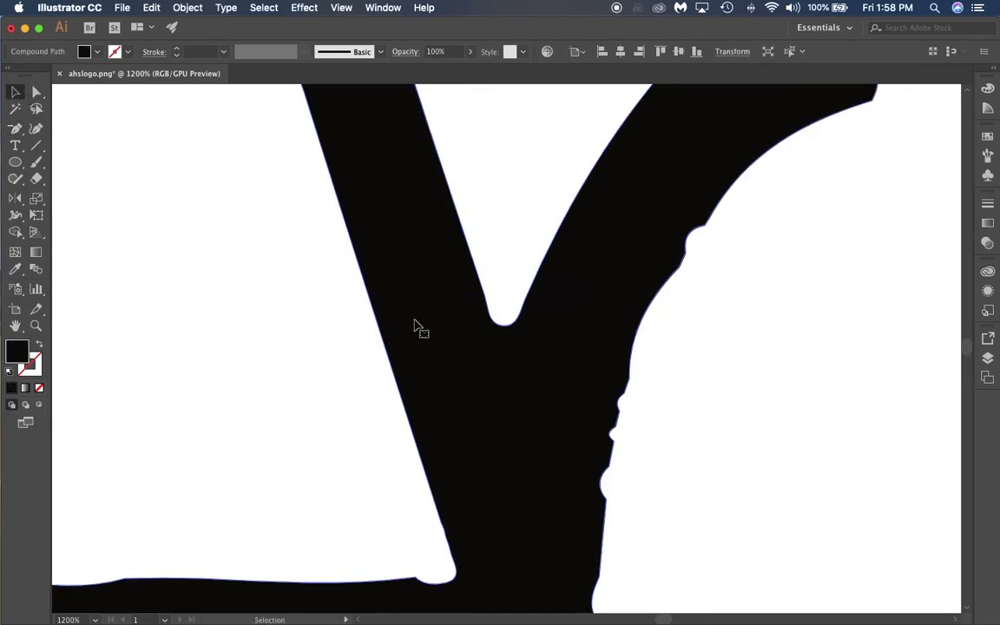
# Step: Delete the extra bump anchors along the neck edge up to the curve's top
pyautogui.click(16, 129)
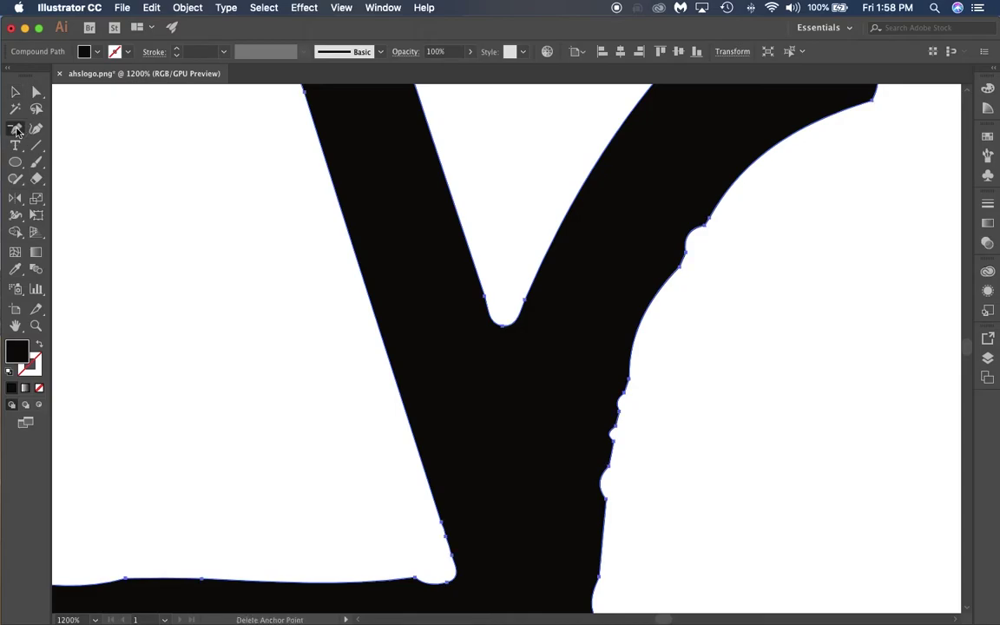
pyautogui.click(607, 494)
pyautogui.click(608, 473)
pyautogui.click(613, 439)
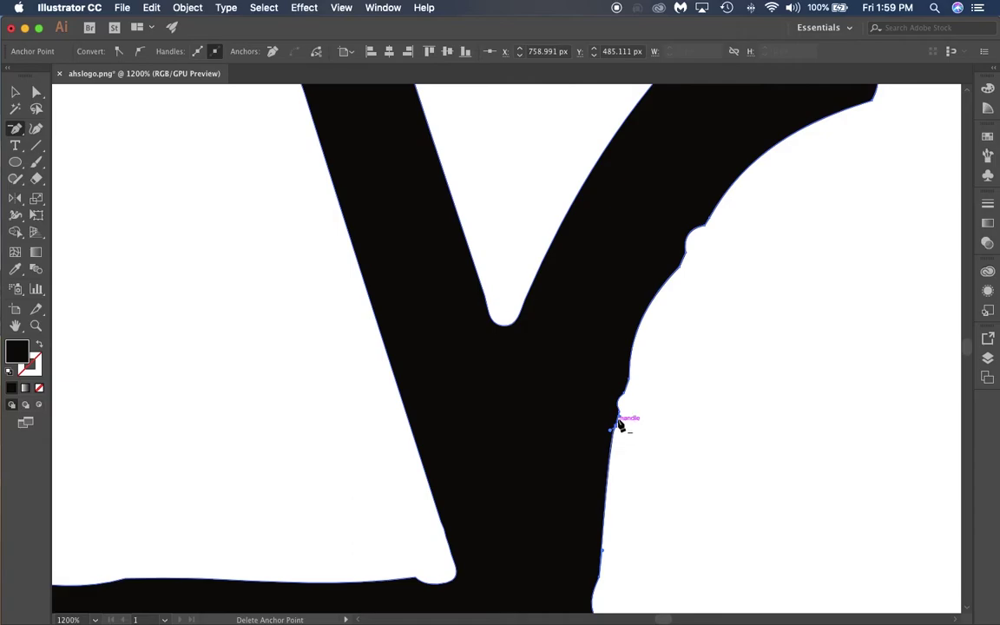
pyautogui.click(622, 417)
pyautogui.click(631, 388)
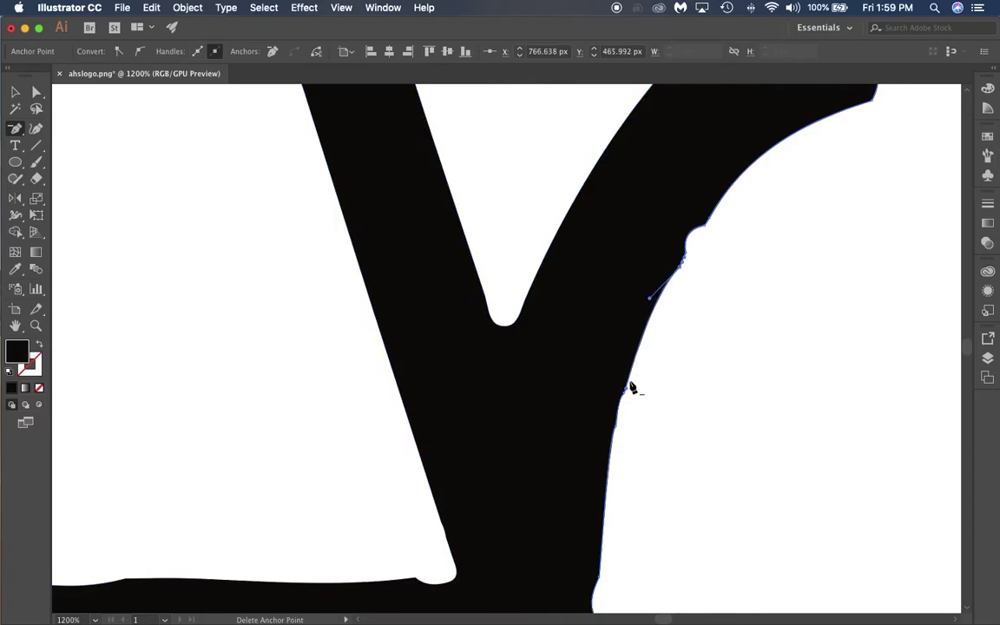
pyautogui.click(631, 390)
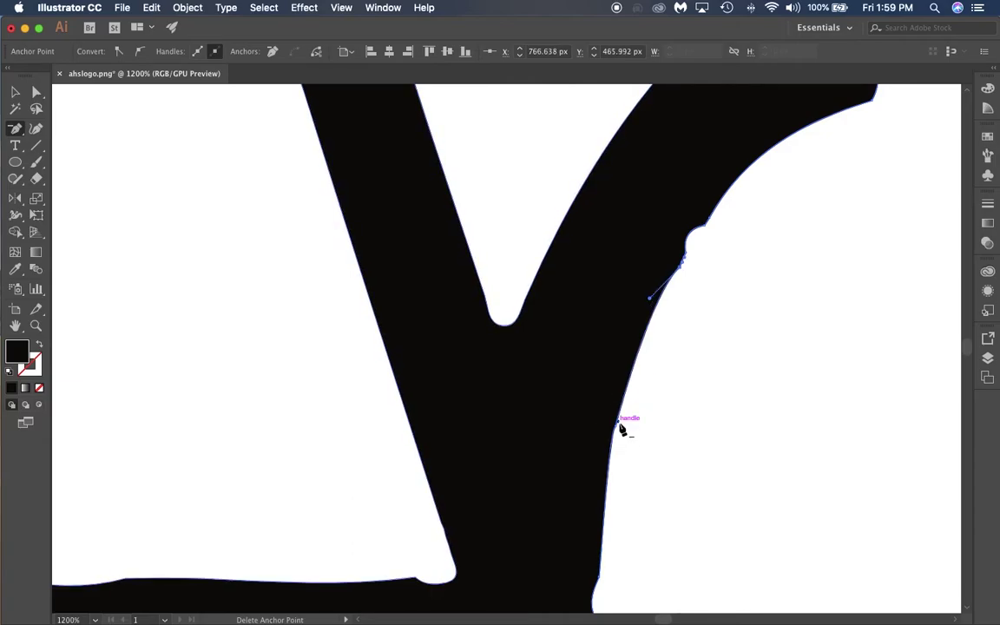
pyautogui.click(622, 424)
pyautogui.click(631, 344)
pyautogui.click(689, 254)
pyautogui.click(708, 224)
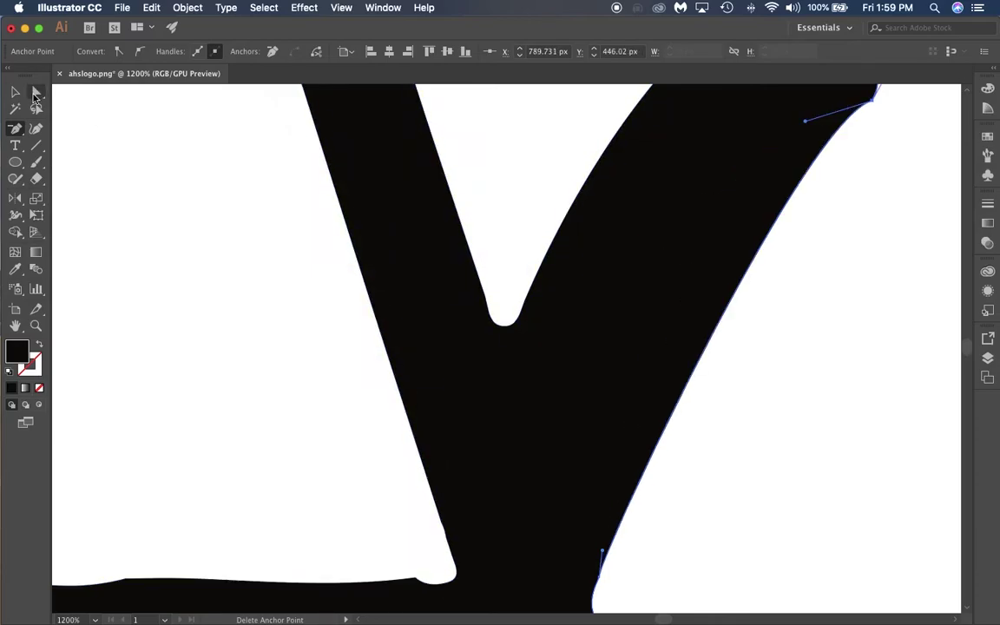
pyautogui.press('v')
# Step: Drag the right-edge anchor's direction handle to smooth the curve behind the head
pyautogui.scroll(-3, 793, 362)
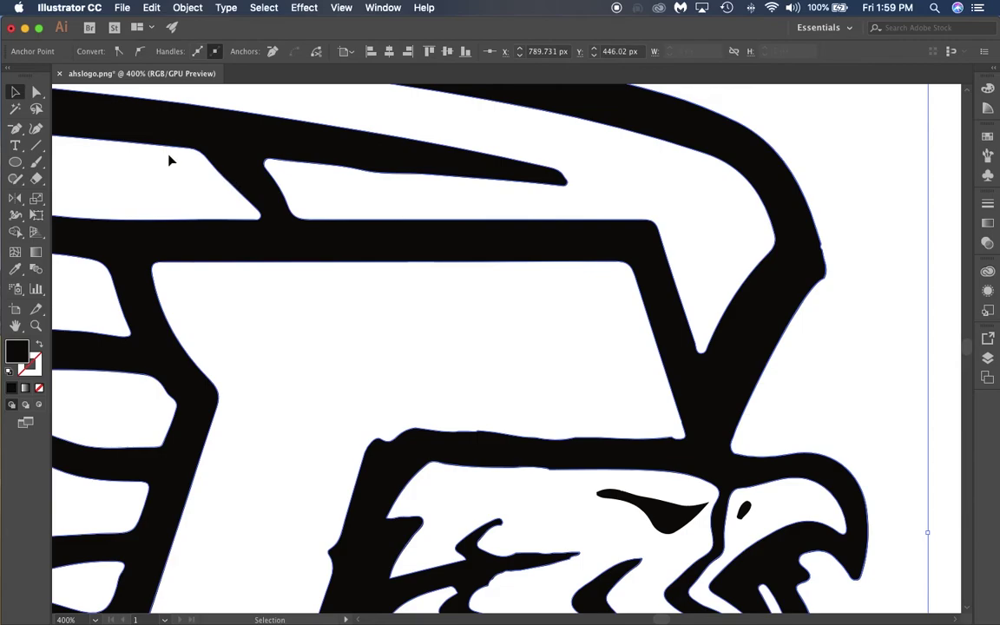
pyautogui.click(36, 91)
pyautogui.scroll(1, 819, 324)
pyautogui.scroll(2, 819, 325)
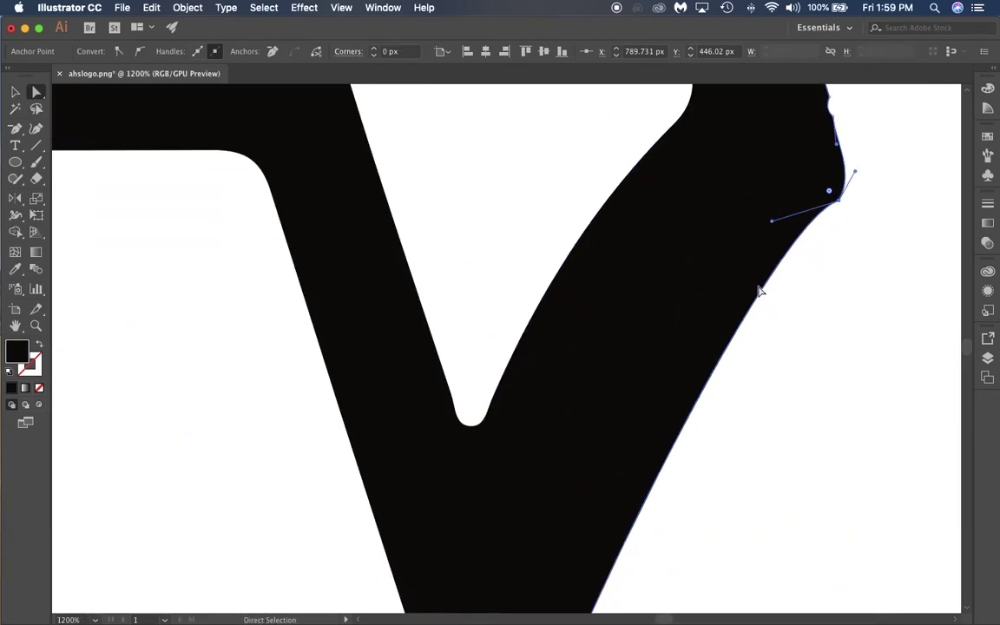
pyautogui.click(714, 210)
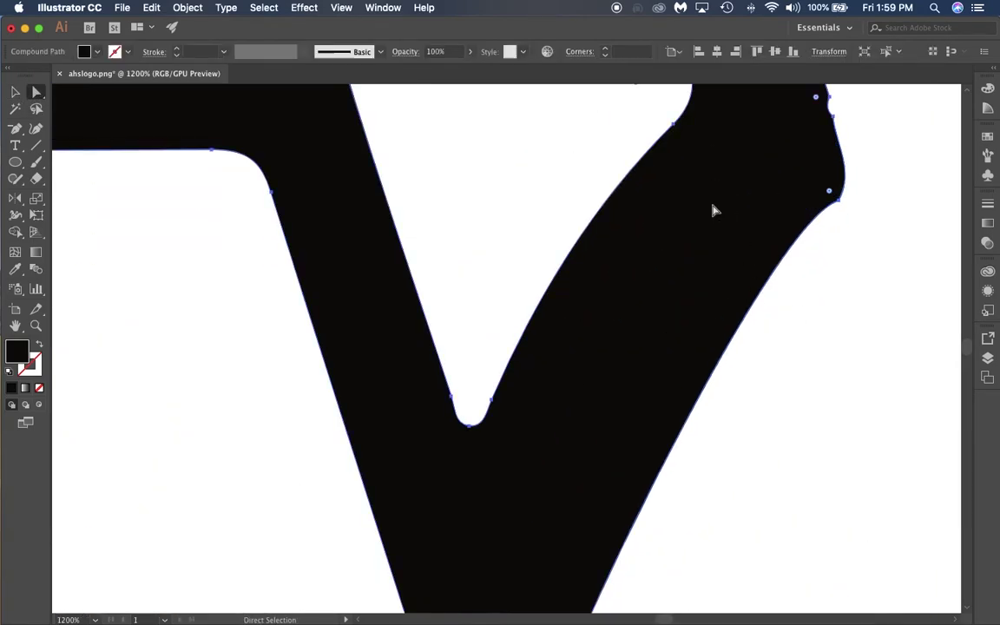
pyautogui.click(837, 201)
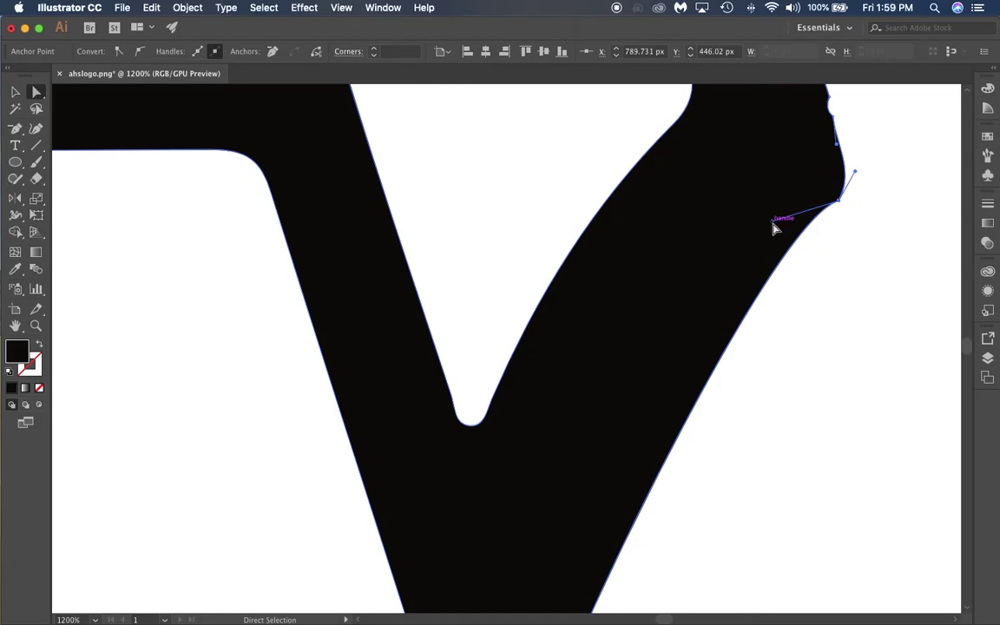
pyautogui.moveTo(773, 221); pyautogui.dragTo(588, 315)
pyautogui.scroll(-3, 672, 372)
pyautogui.scroll(-2, 672, 373)
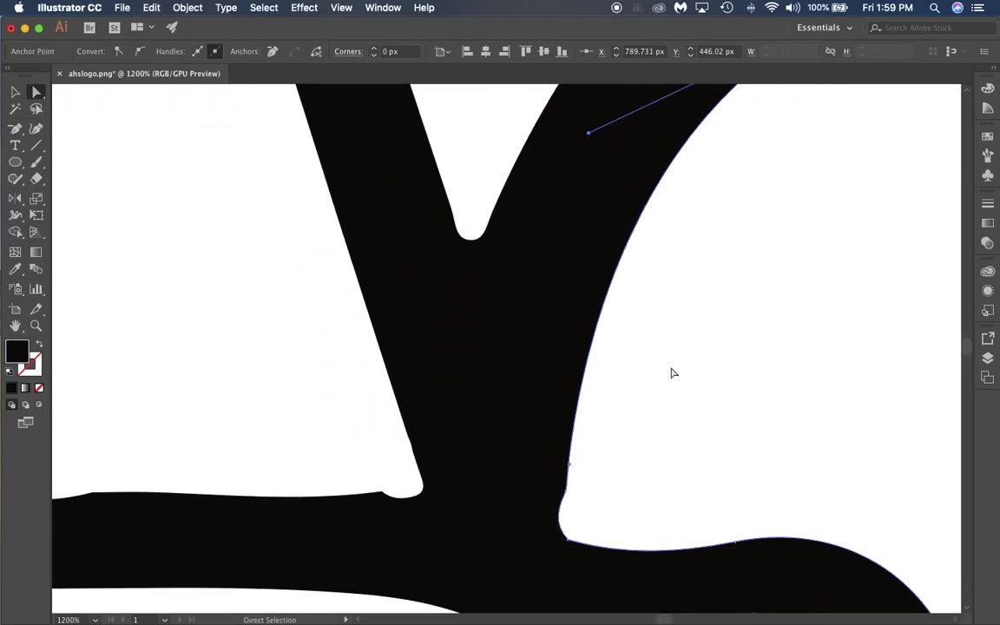
pyautogui.scroll(-6, 672, 372)
pyautogui.scroll(3, 564, 445)
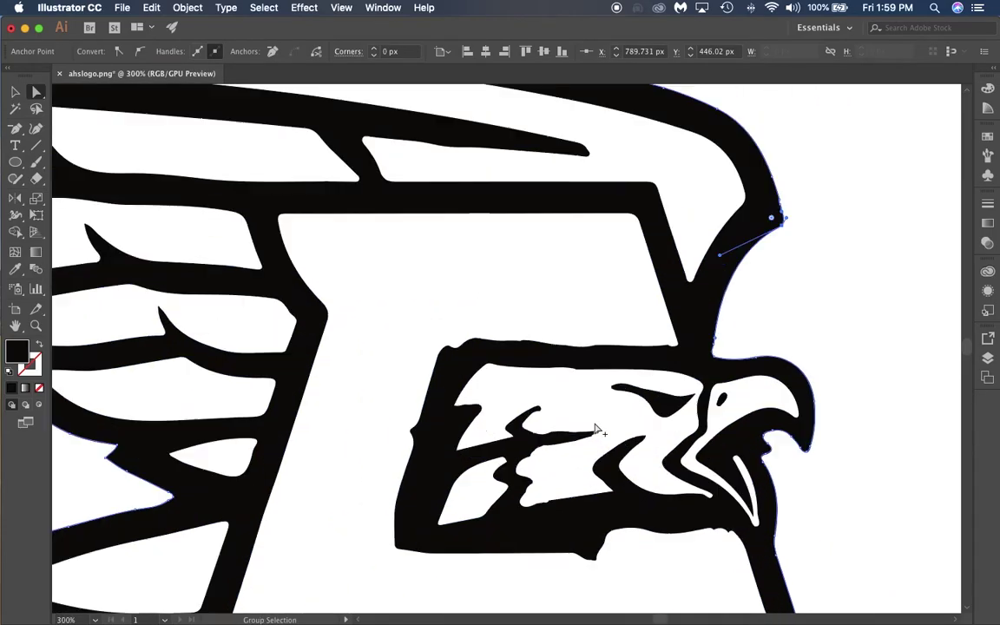
pyautogui.scroll(-3, 597, 427)
pyautogui.scroll(-5, 573, 415)
pyautogui.scroll(2, 503, 357)
pyautogui.hscroll(-3, 452, 314)
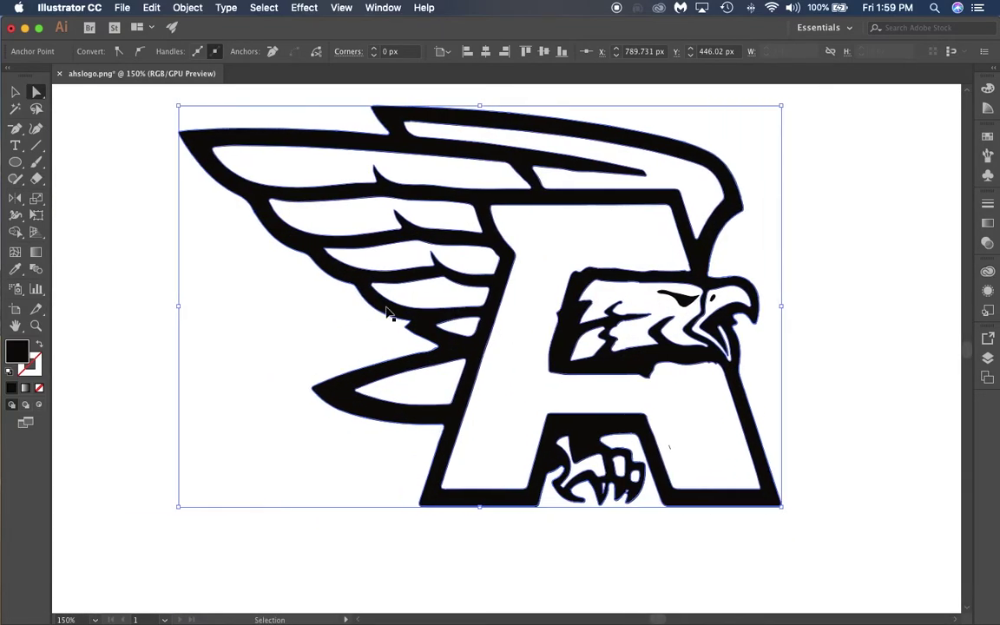
pyautogui.scroll(3, 514, 314)
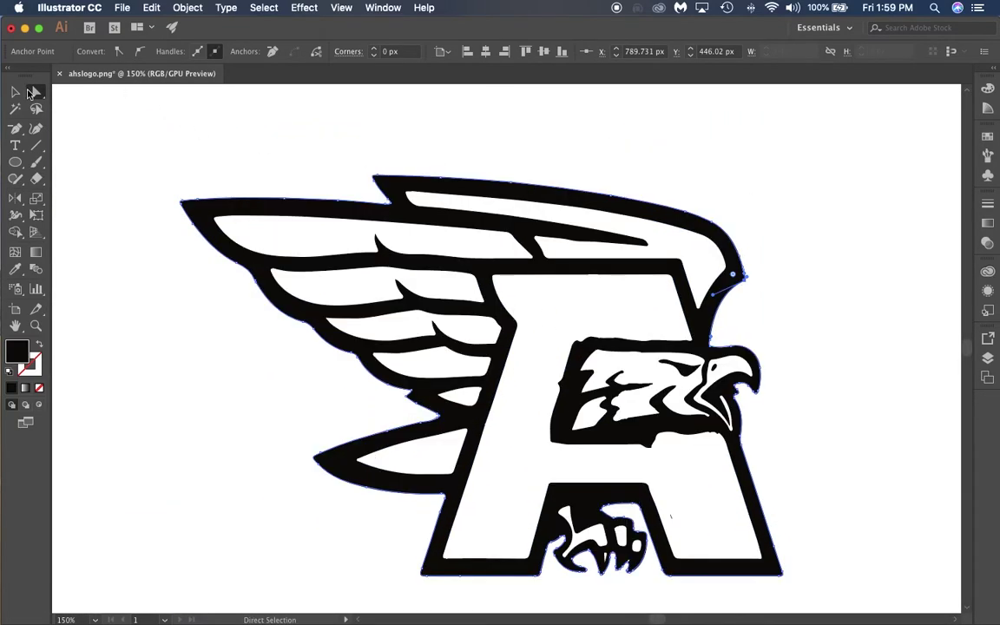
# Step: Select all the logo artwork for Shape Builder and set the fill to F7C161
pyautogui.click(16, 93)
pyautogui.click(831, 413)
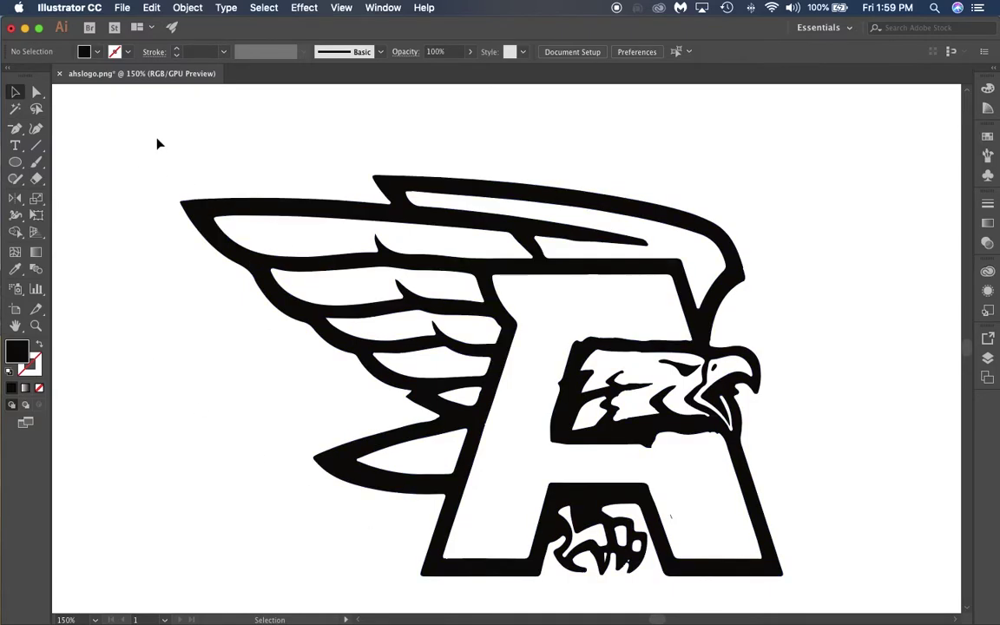
pyautogui.moveTo(122, 123); pyautogui.dragTo(868, 609)
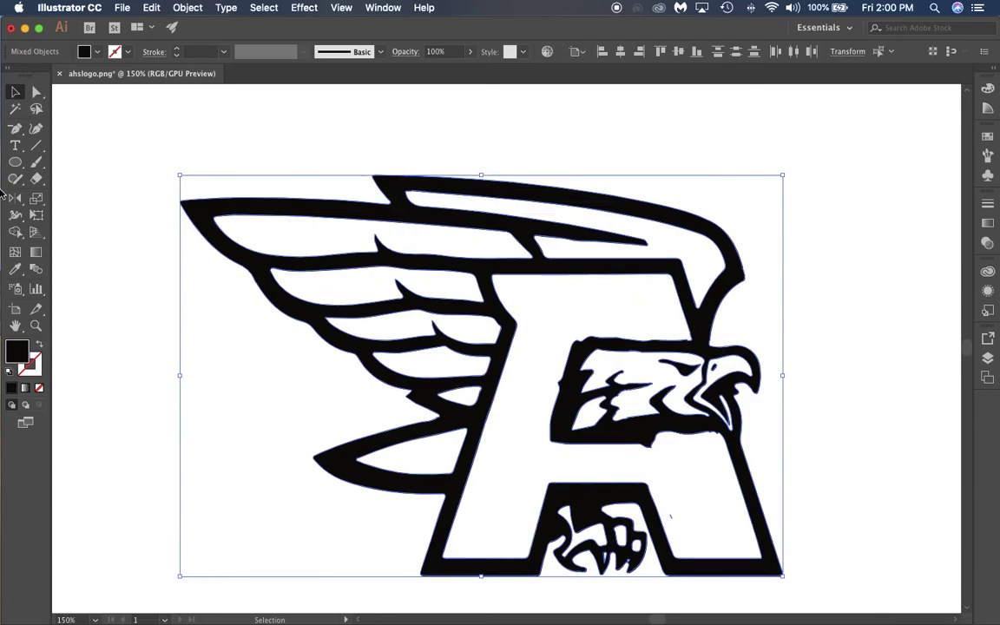
pyautogui.click(15, 233)
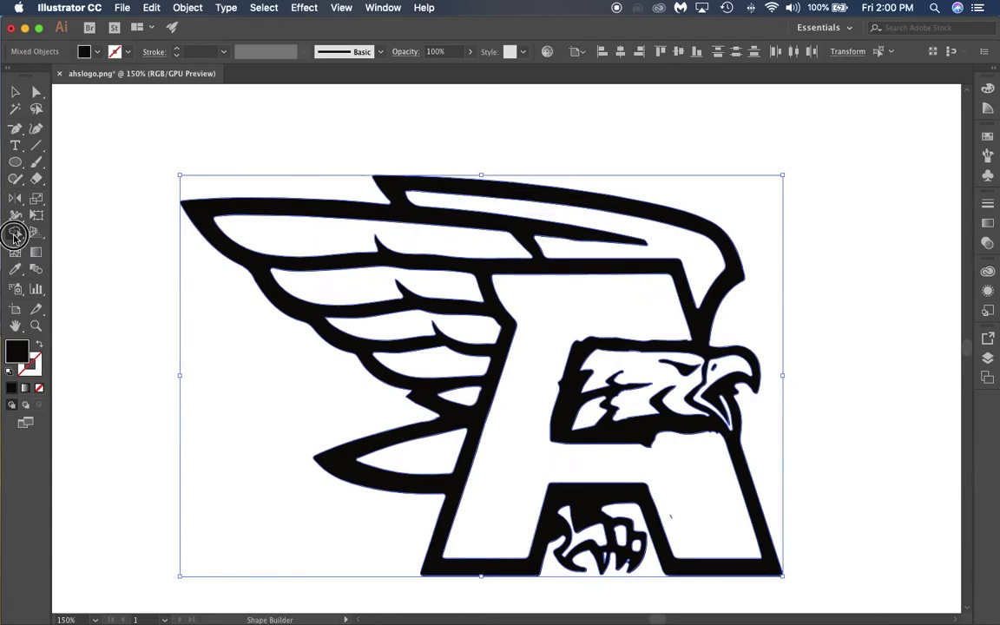
pyautogui.doubleClick(18, 351)
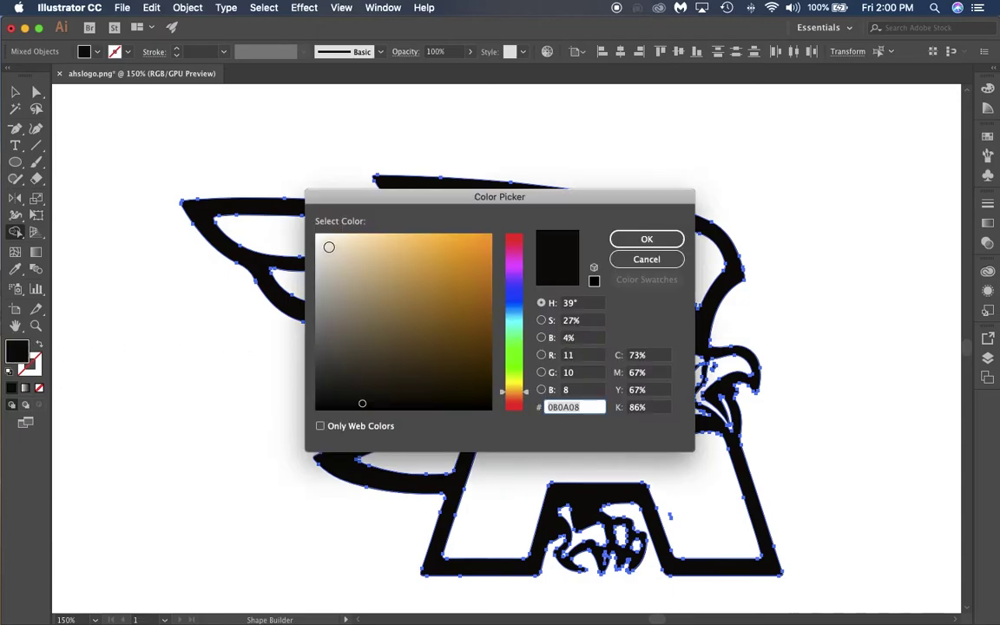
pyautogui.click(425, 239)
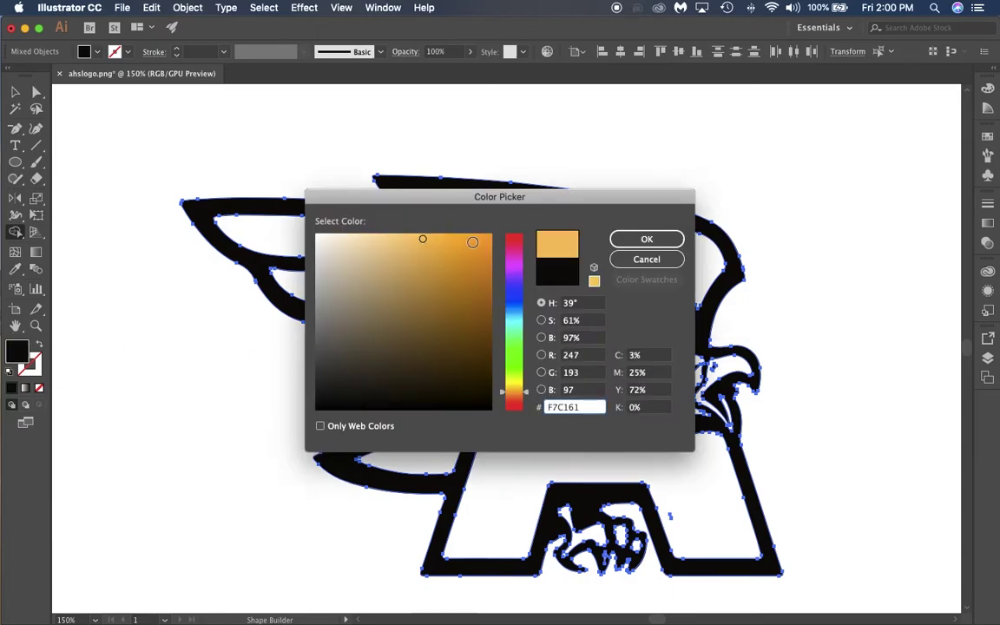
pyautogui.click(647, 238)
# Step: Fill the wing feathers, the letter A and the lower feather spike with orange
pyautogui.click(447, 239)
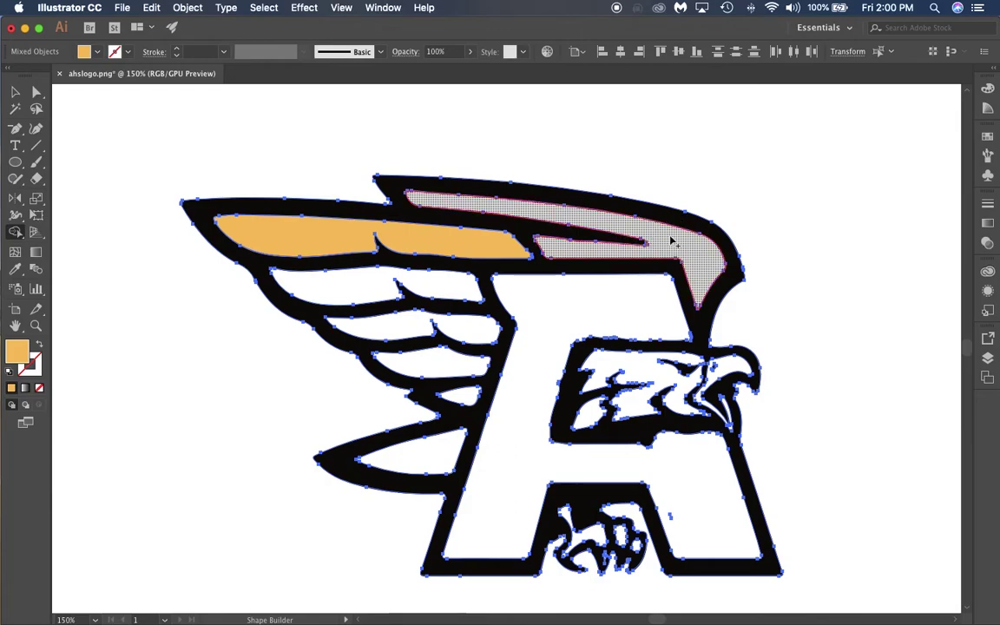
pyautogui.click(664, 235)
pyautogui.click(517, 293)
pyautogui.click(469, 287)
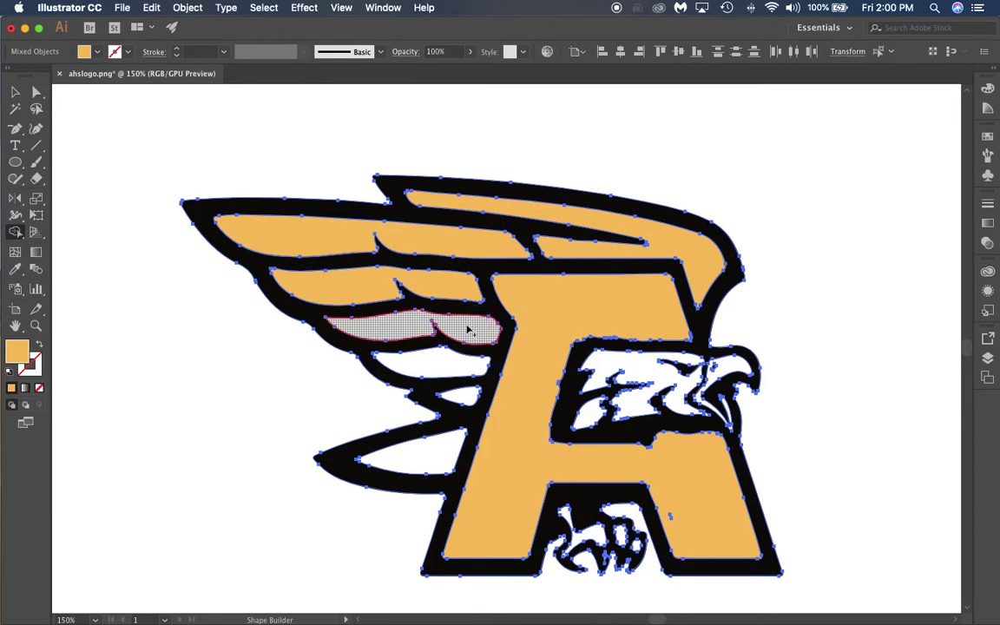
pyautogui.click(468, 330)
pyautogui.click(435, 361)
pyautogui.click(460, 400)
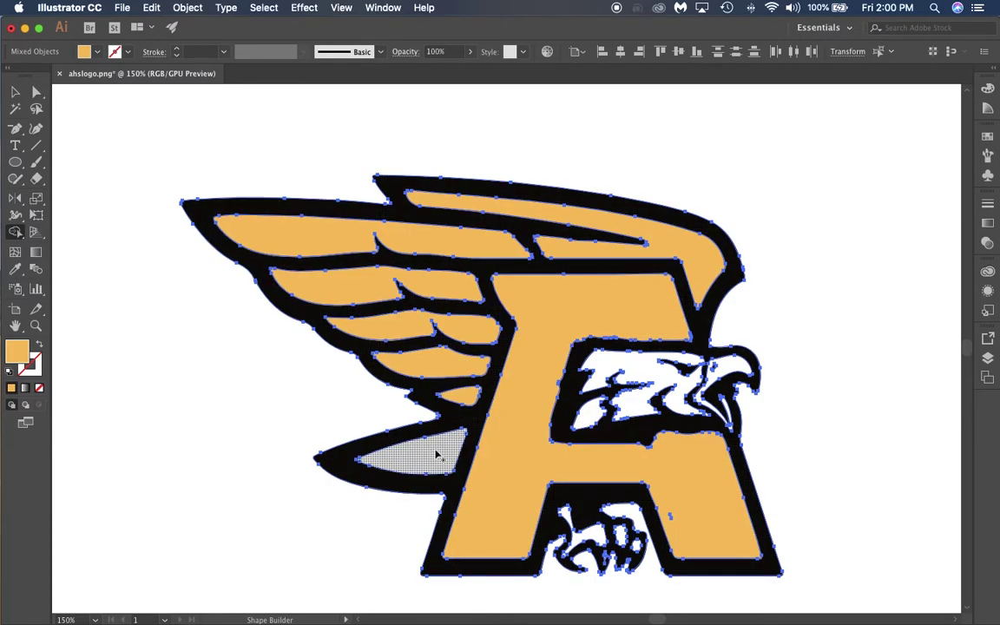
pyautogui.click(435, 453)
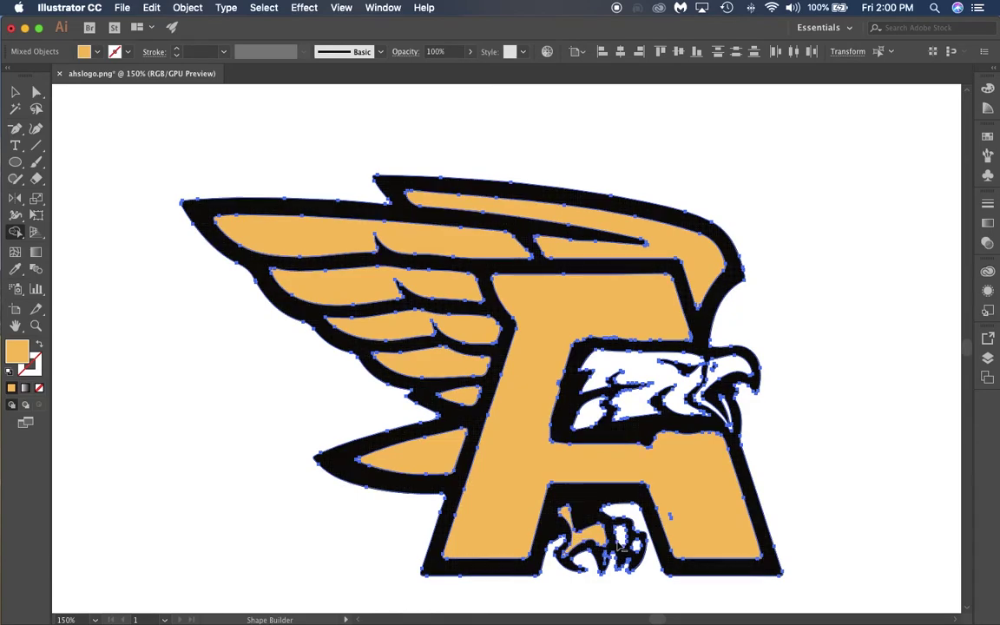
# Step: Merge the white talon gaps and head region into the orange shape, then deselect
pyautogui.scroll(5, 614, 551)
pyautogui.click(571, 596)
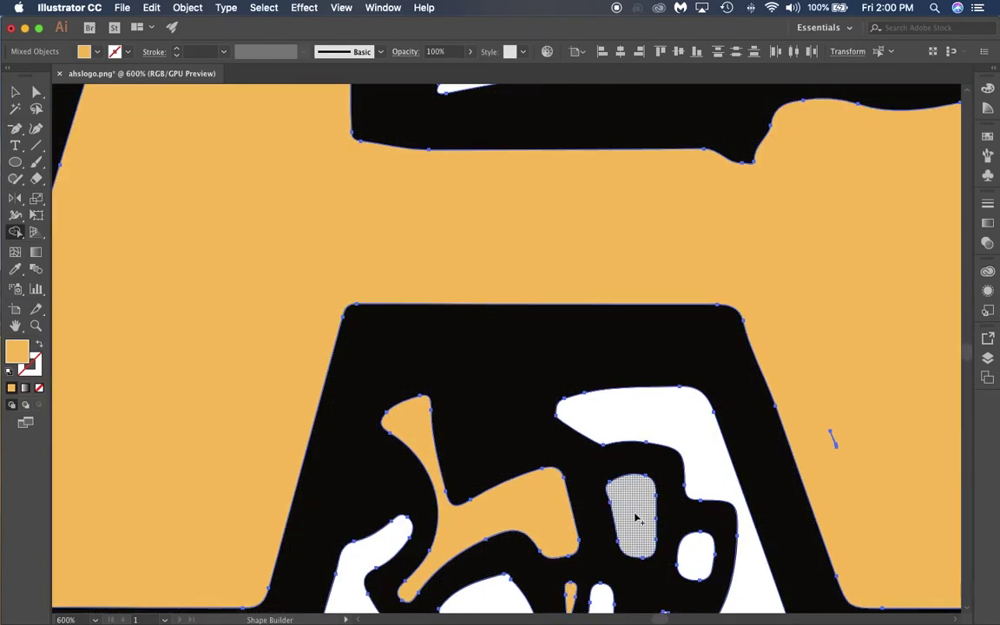
pyautogui.click(635, 518)
pyautogui.scroll(-2, 692, 551)
pyautogui.scroll(-2, 692, 549)
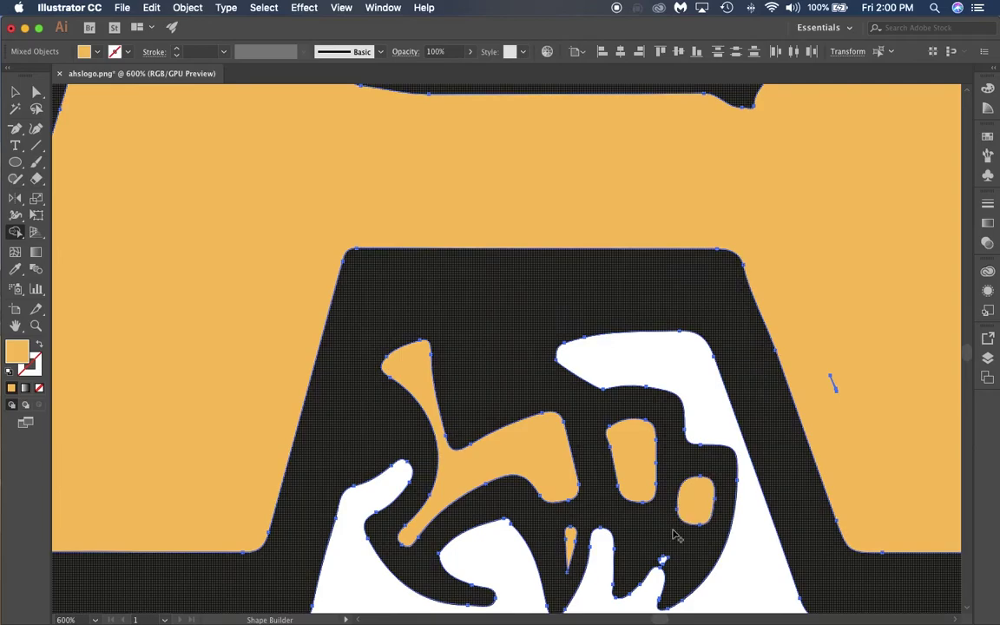
pyautogui.scroll(20, 650, 468)
pyautogui.click(495, 357)
pyautogui.click(696, 310)
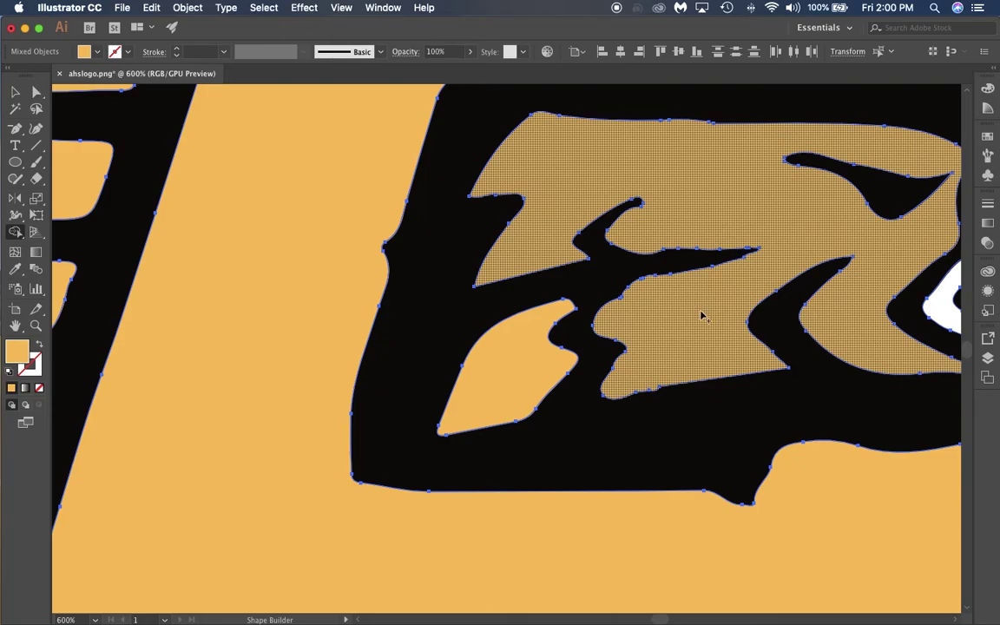
pyautogui.hscroll(10, 702, 315)
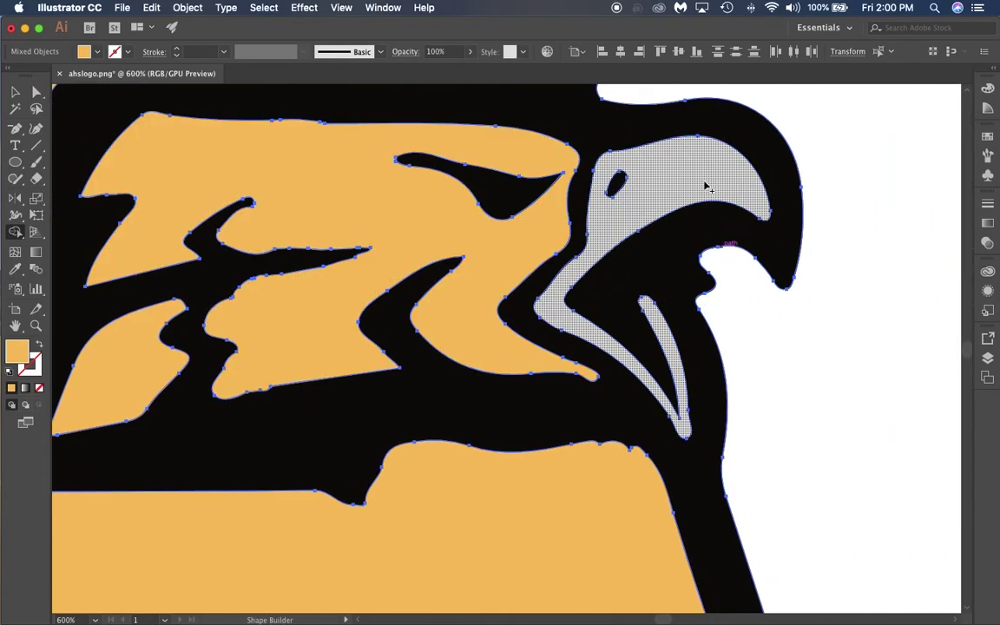
pyautogui.click(707, 187)
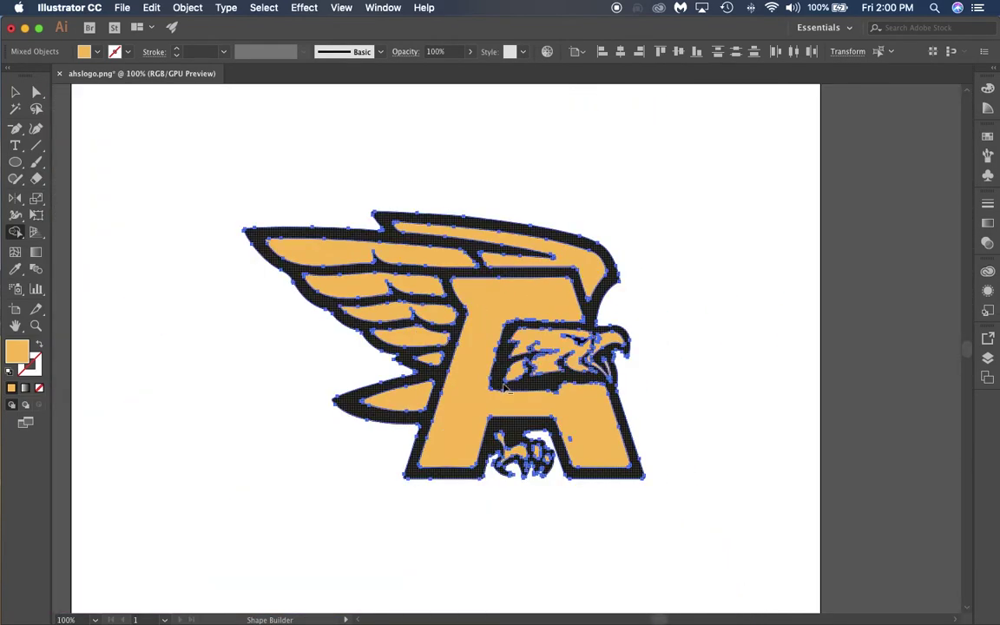
pyautogui.press('super+1')
pyautogui.click(17, 91)
pyautogui.click(259, 143)
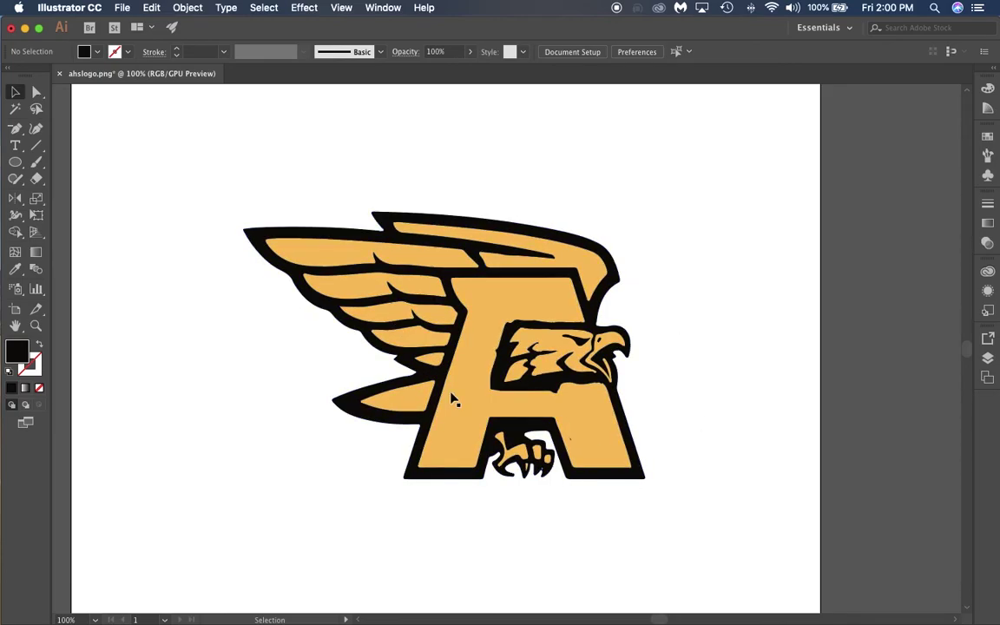
# Step: Select all the orange shapes with the Magic Wand and recolour them white (FFFFFF)
pyautogui.click(15, 129)
pyautogui.click(14, 109)
pyautogui.click(489, 296)
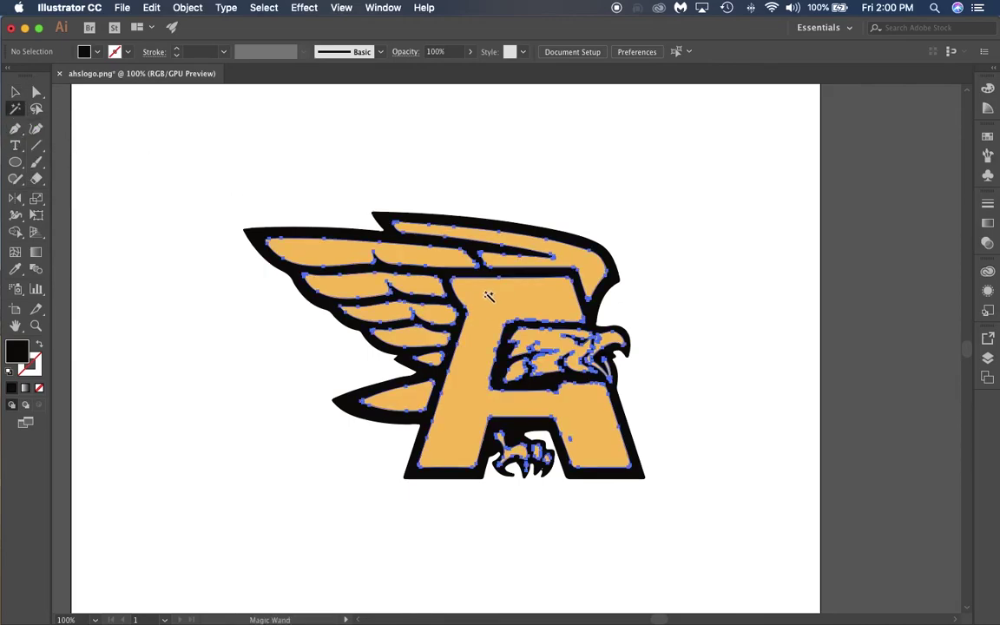
pyautogui.click(93, 51)
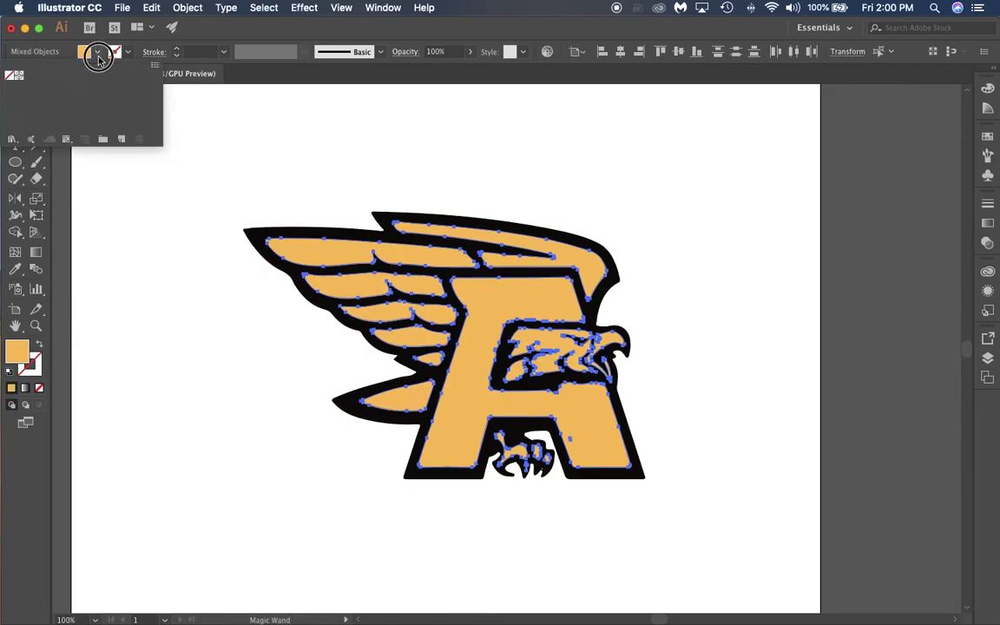
pyautogui.click(27, 352)
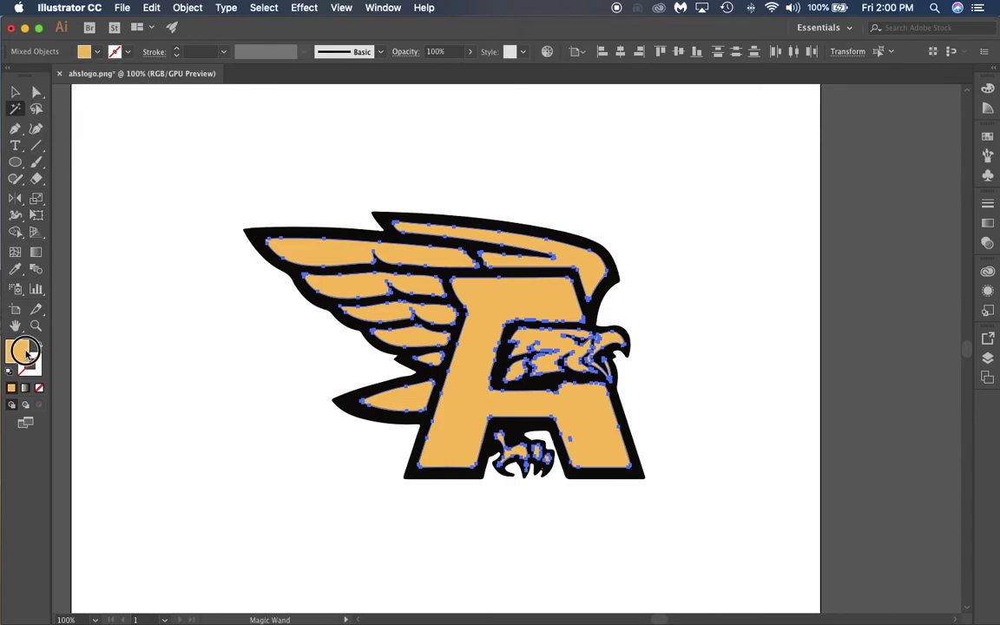
pyautogui.doubleClick(27, 351)
pyautogui.moveTo(318, 275)
pyautogui.mouseDown()
pyautogui.moveTo(323, 229)
pyautogui.moveTo(303, 222)
pyautogui.mouseUp()
pyautogui.click(646, 239)
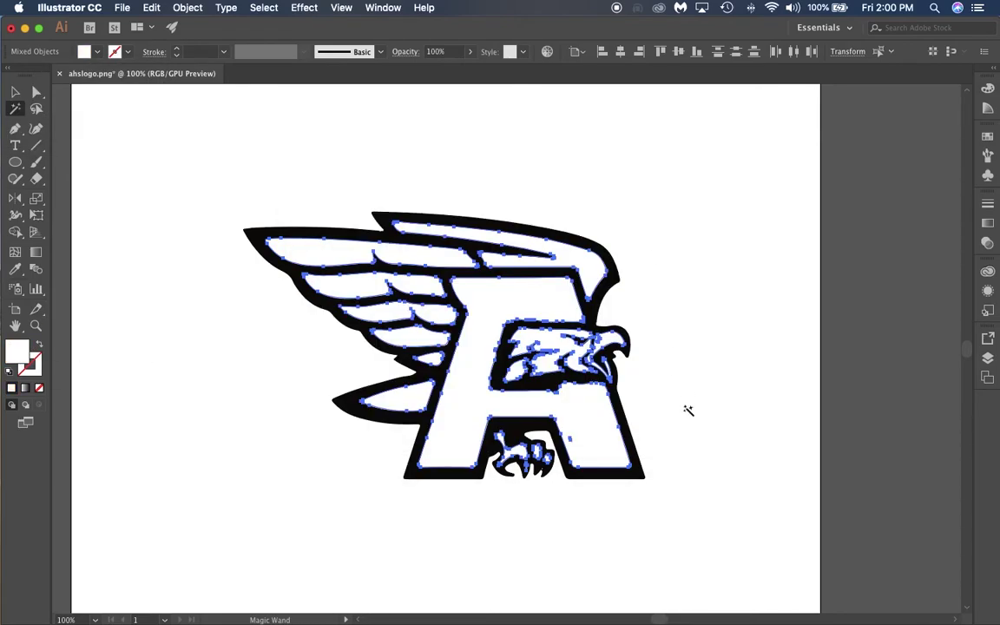
pyautogui.click(15, 91)
pyautogui.click(650, 312)
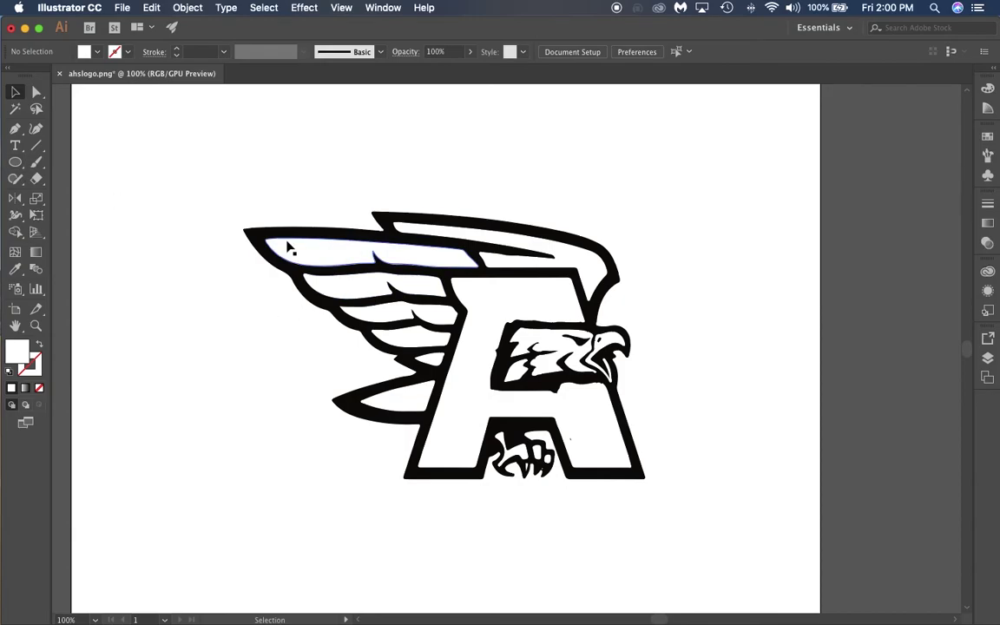
# Step: Select the wing feathers, upper wing stripes, beak and talons together
pyautogui.click(141, 276)
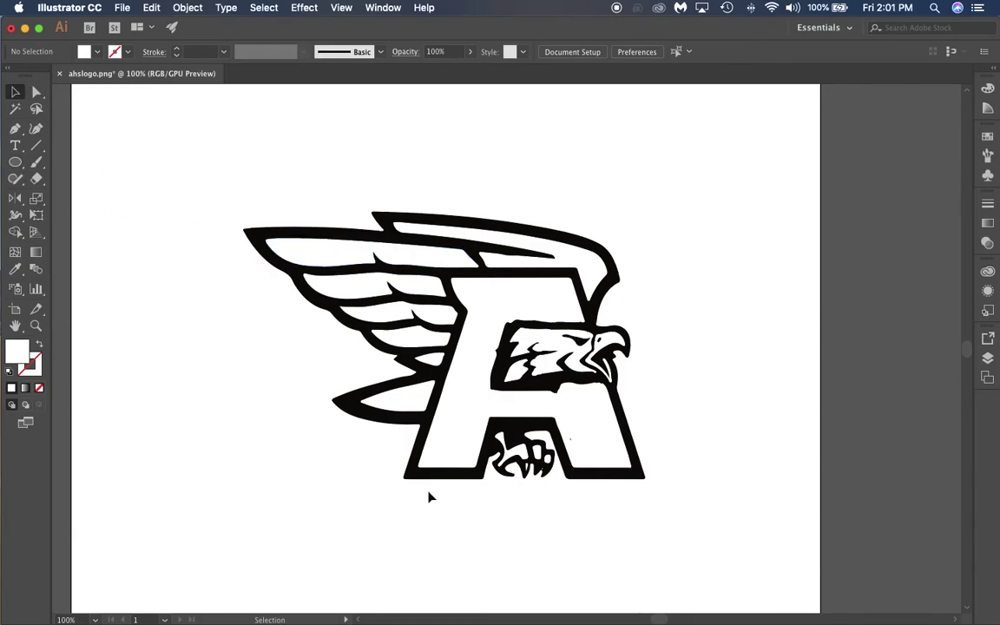
pyautogui.keyDown('shift'); pyautogui.click(412, 399); pyautogui.keyUp('shift')
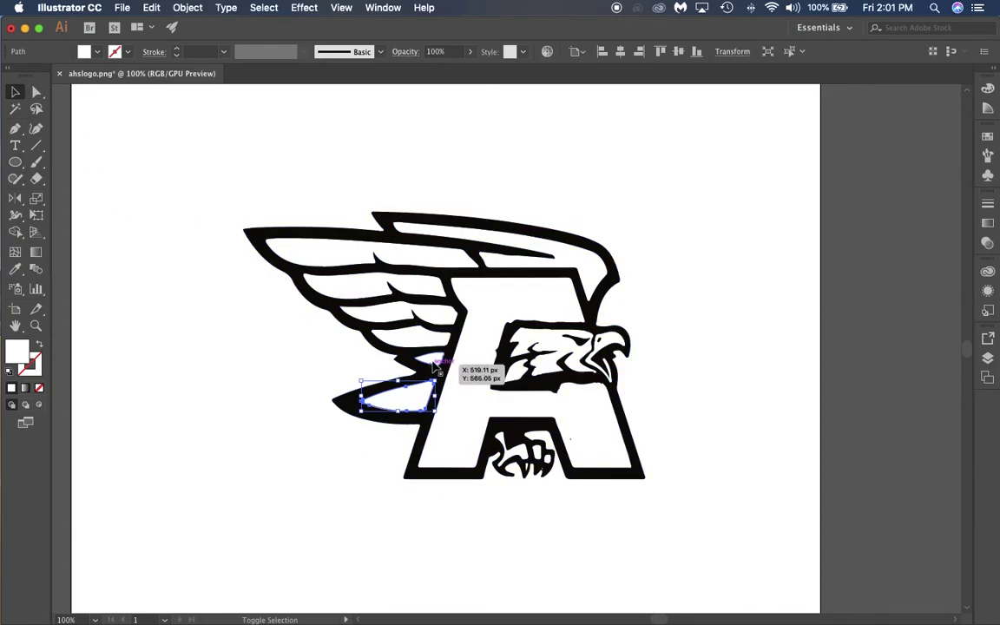
pyautogui.keyDown('shift'); pyautogui.click(430, 357); pyautogui.keyUp('shift')
pyautogui.keyDown('shift'); pyautogui.click(408, 336); pyautogui.keyUp('shift')
pyautogui.keyDown('shift'); pyautogui.click(394, 314); pyautogui.keyUp('shift')
pyautogui.keyDown('shift'); pyautogui.click(382, 297); pyautogui.keyUp('shift')
pyautogui.keyDown('shift'); pyautogui.click(363, 276); pyautogui.keyUp('shift')
pyautogui.keyDown('shift'); pyautogui.click(340, 255); pyautogui.keyUp('shift')
pyautogui.keyDown('shift'); pyautogui.click(468, 243); pyautogui.keyUp('shift')
pyautogui.keyDown('shift'); pyautogui.click(560, 347); pyautogui.keyUp('shift')
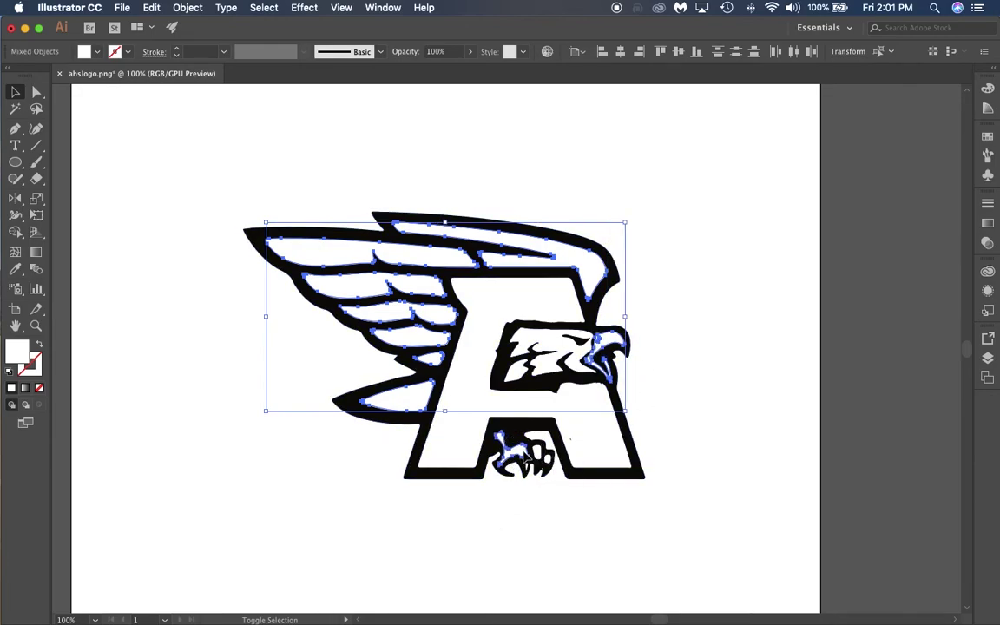
pyautogui.keyDown('shift'); pyautogui.click(541, 458); pyautogui.keyUp('shift')
pyautogui.keyDown('shift'); pyautogui.click(536, 452); pyautogui.keyUp('shift')
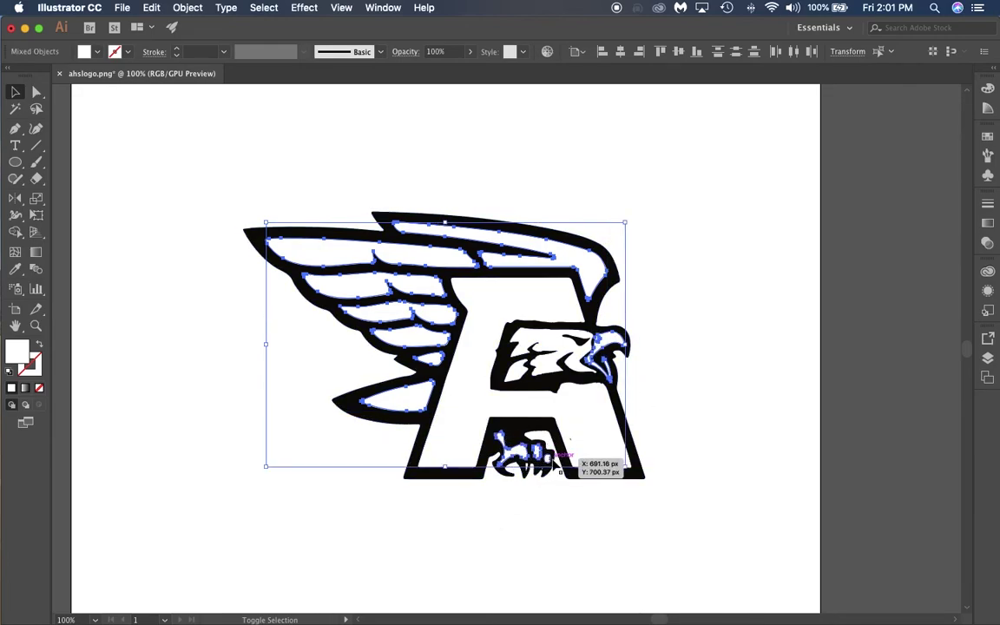
pyautogui.scroll(5, 494, 482)
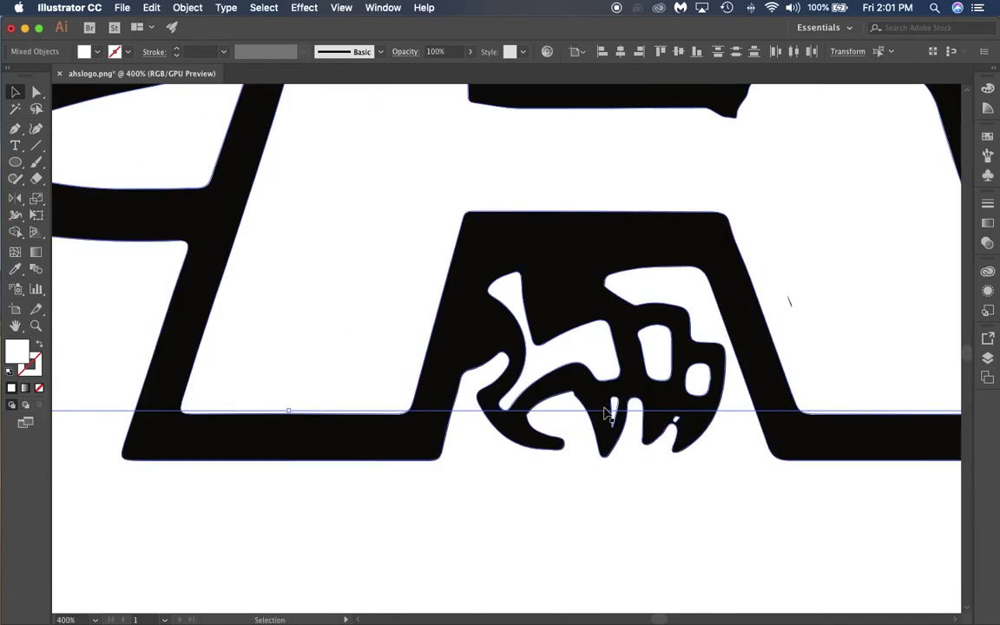
pyautogui.moveTo(610, 415); pyautogui.dragTo(613, 420)
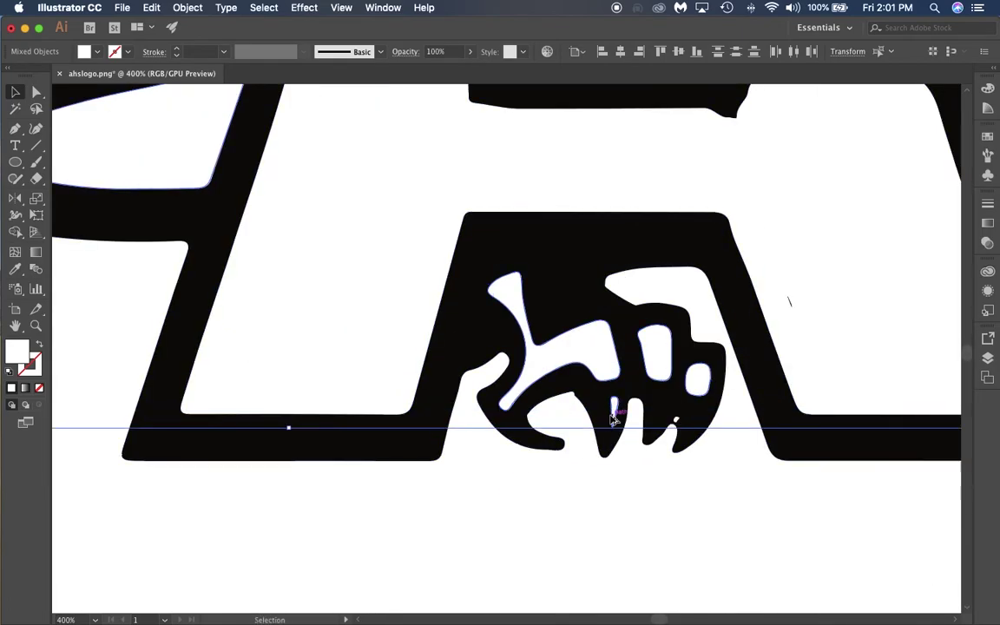
pyautogui.press('super+1')
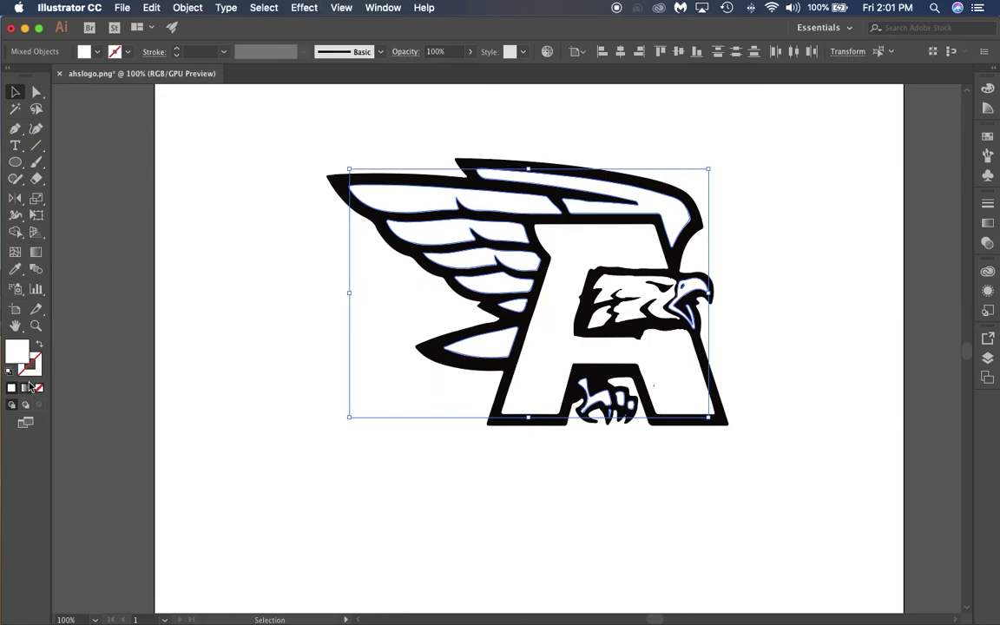
# Step: Fill the selection with brown 916927, then select the white head and A
pyautogui.doubleClick(17, 352)
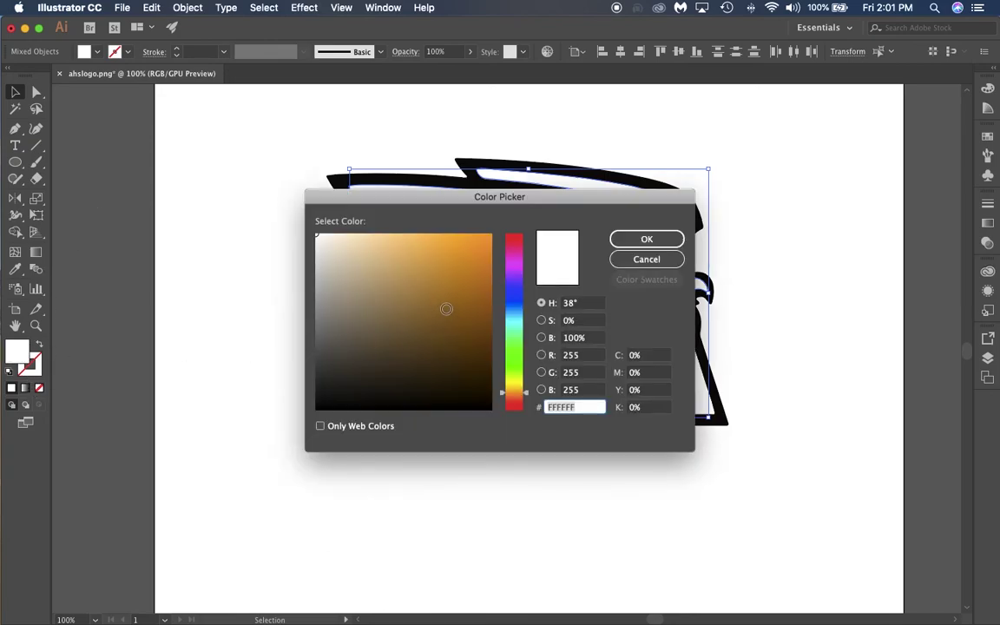
pyautogui.write('916927')
pyautogui.click(655, 245)
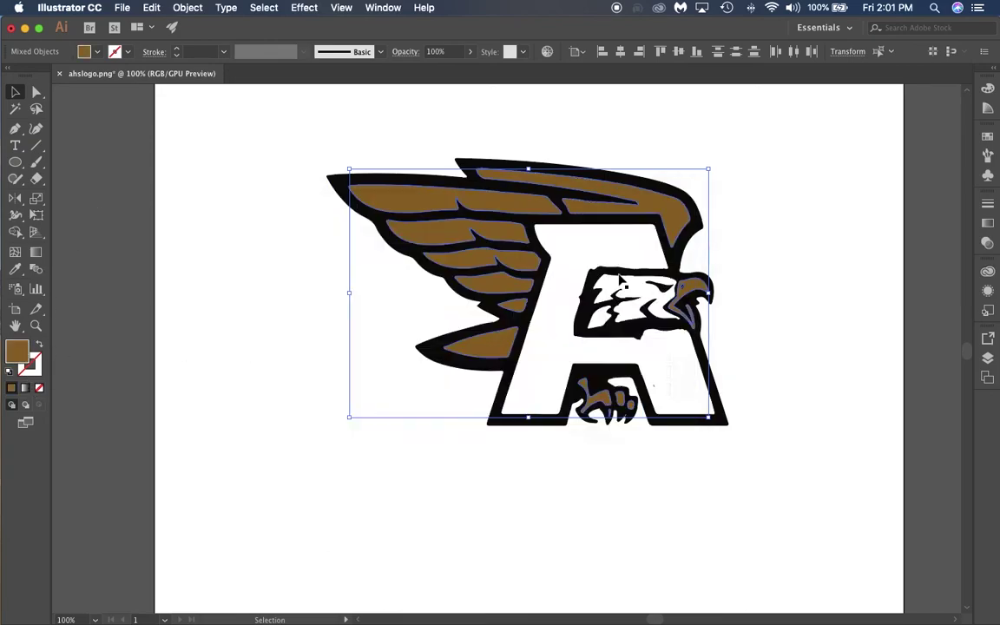
pyautogui.click(232, 196)
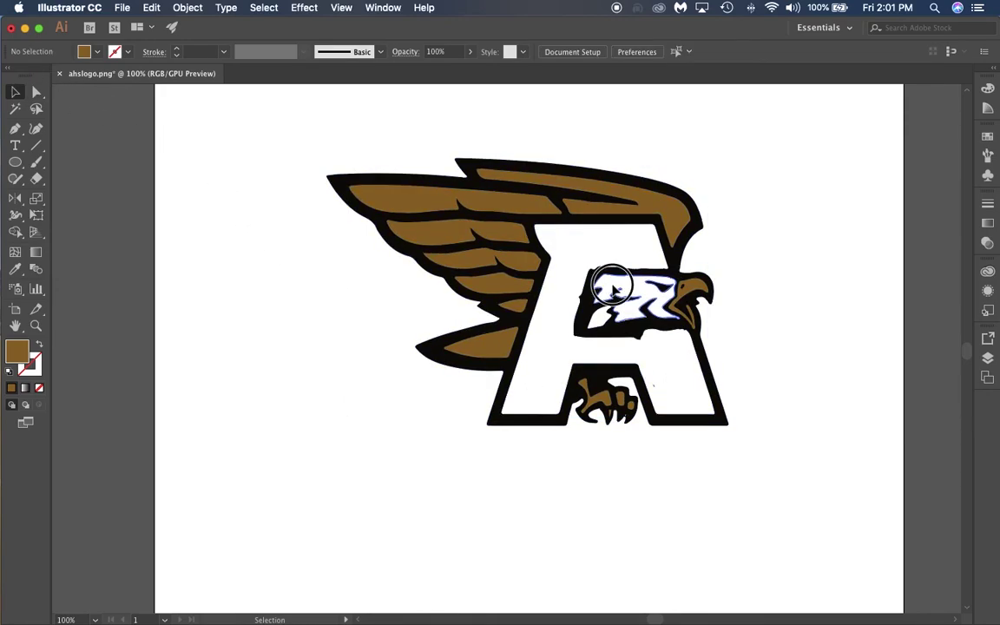
pyautogui.click(612, 286)
pyautogui.click(546, 322)
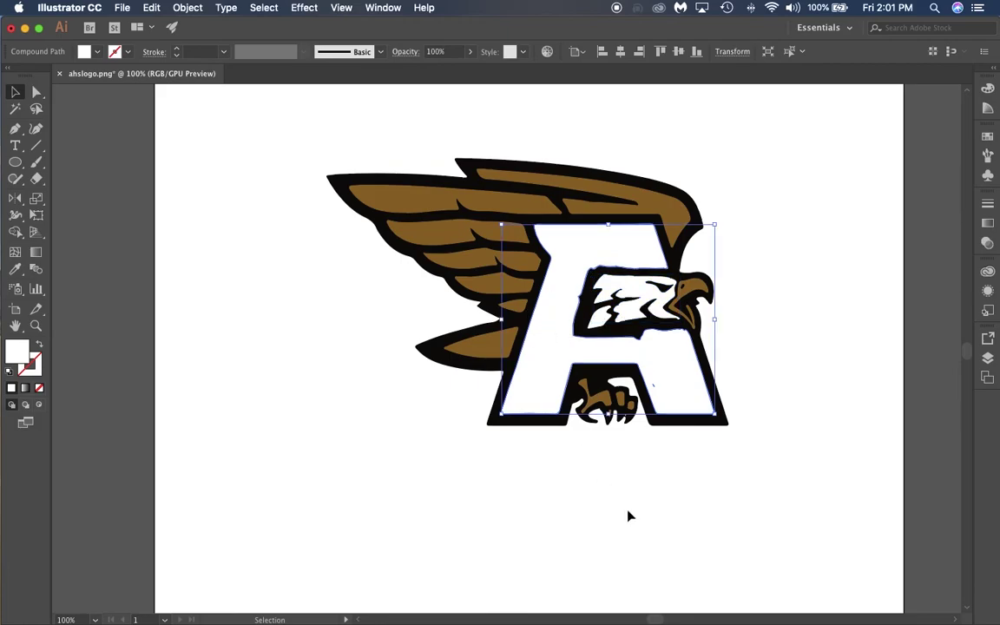
# Step: Fill the letter A with dark red 8C2719 from the Color Picker, then deselect it
pyautogui.doubleClick(17, 350)
pyautogui.click(512, 401)
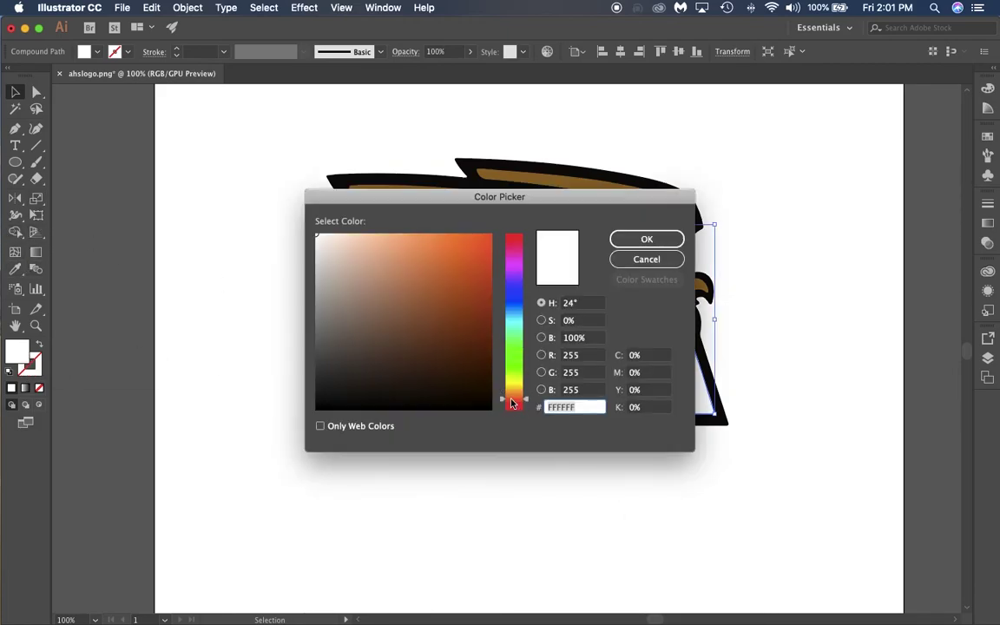
pyautogui.moveTo(513, 401); pyautogui.dragTo(516, 408)
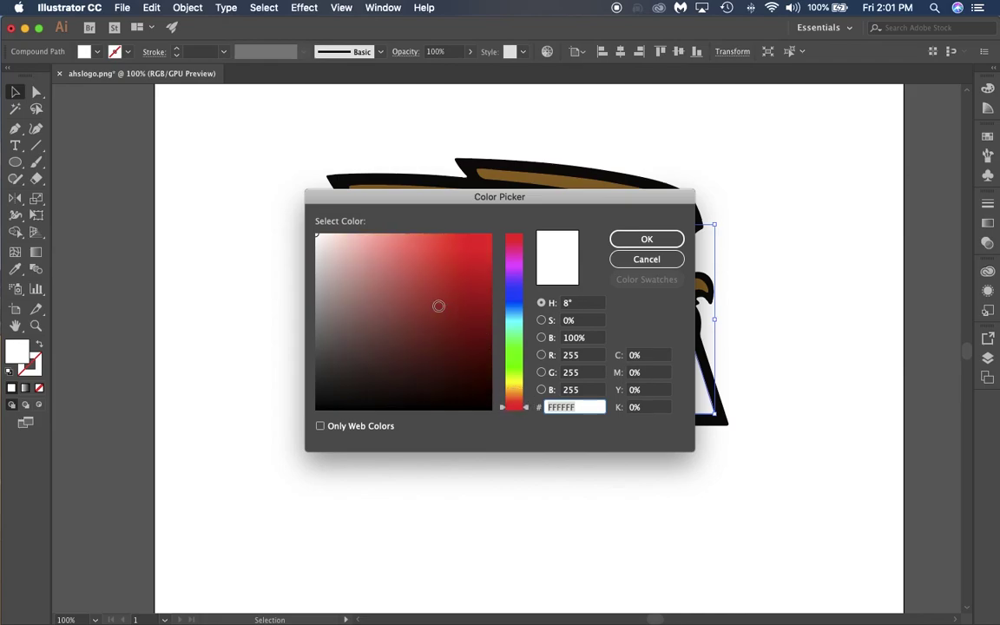
pyautogui.click(435, 306)
pyautogui.click(460, 313)
pyautogui.click(646, 237)
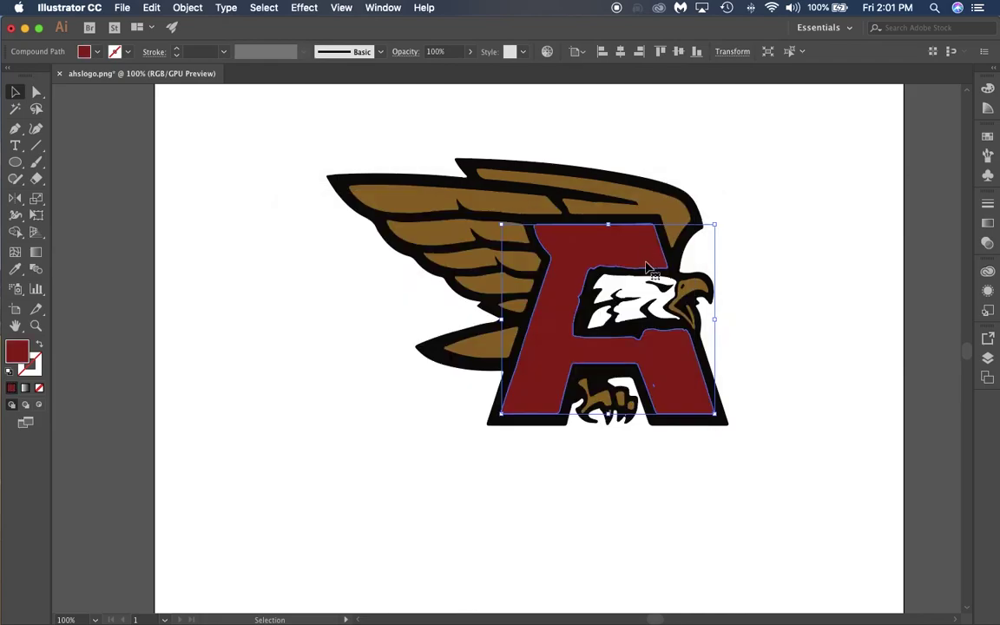
pyautogui.click(250, 269)
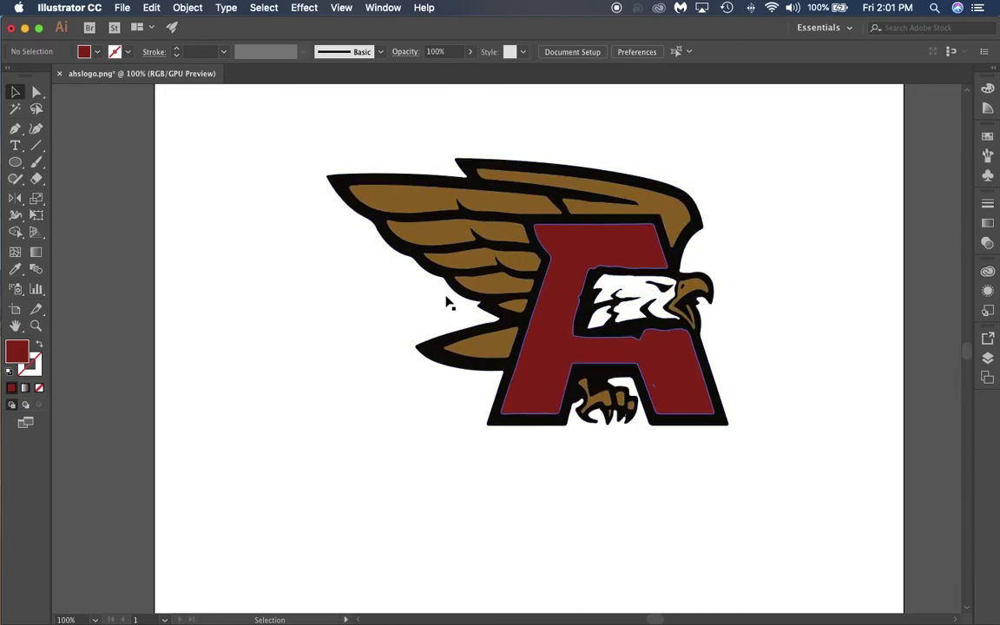
pyautogui.scroll(1, 584, 292)
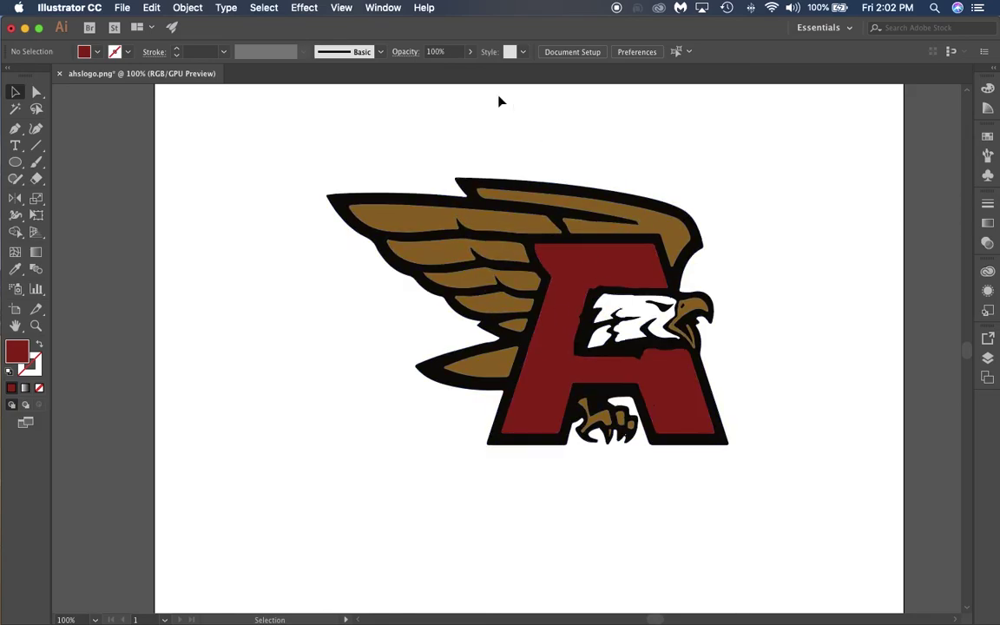
pyautogui.moveTo(298, 146); pyautogui.dragTo(828, 535)
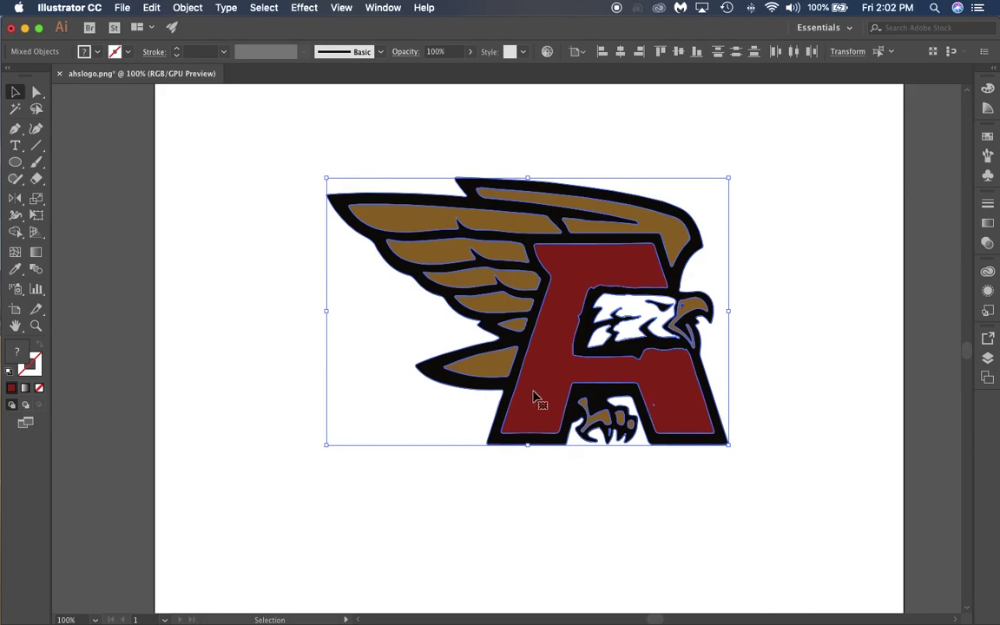
pyautogui.click(752, 324)
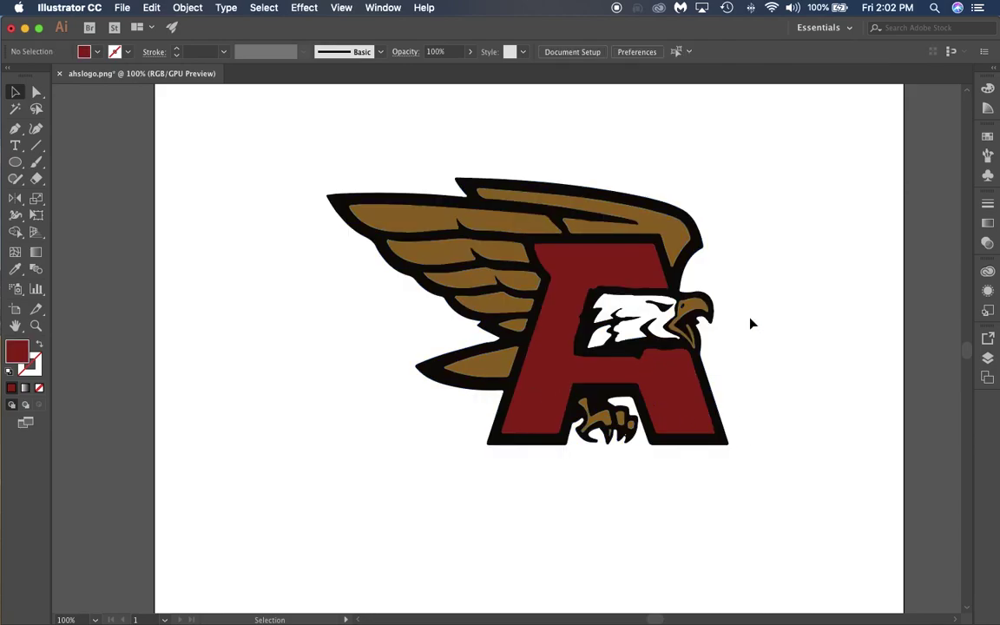